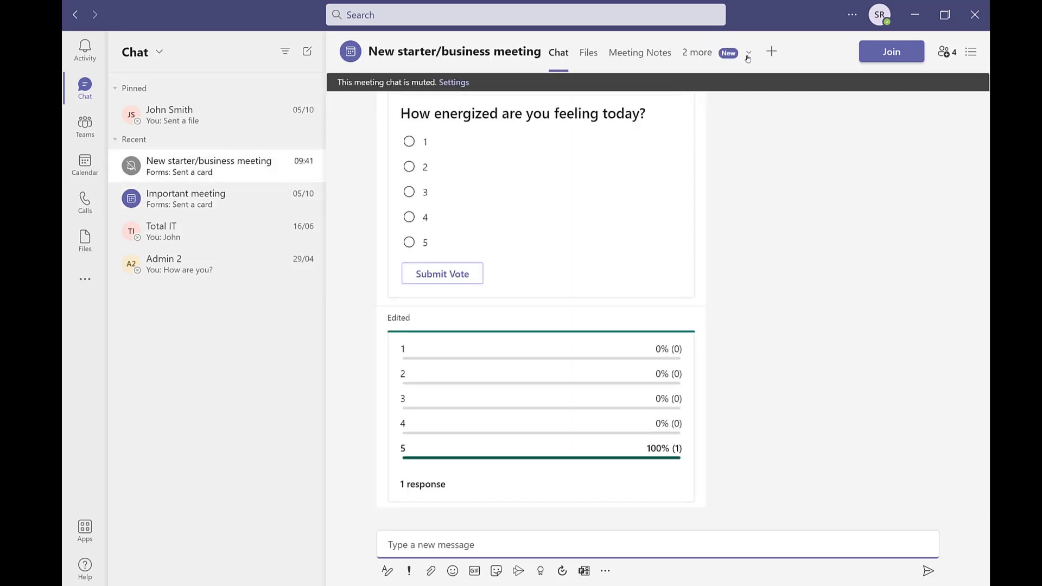
Open the Whiteboard of the New starter/business meeting
{"action": "left_click", "coordinate": [748, 54]}
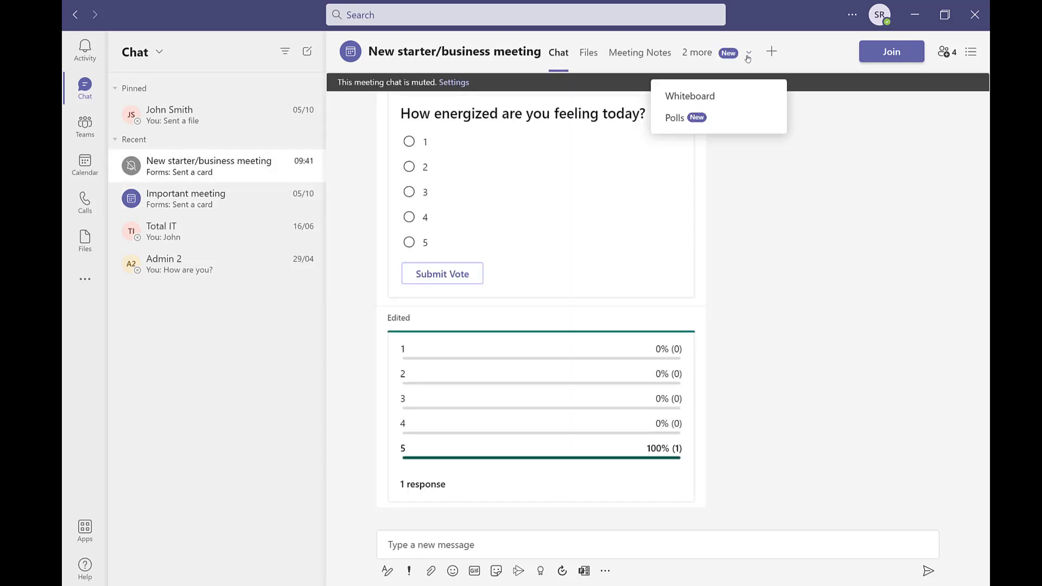
{"action": "left_click", "coordinate": [690, 97]}
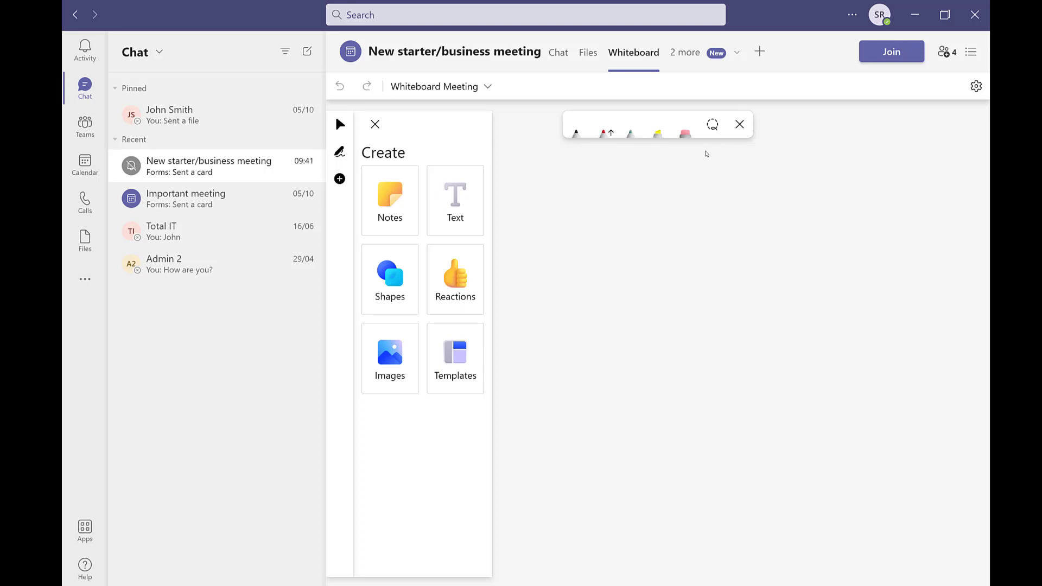
Hide the inking toolbar, show it again and return to the selection tool
{"action": "left_click", "coordinate": [739, 125]}
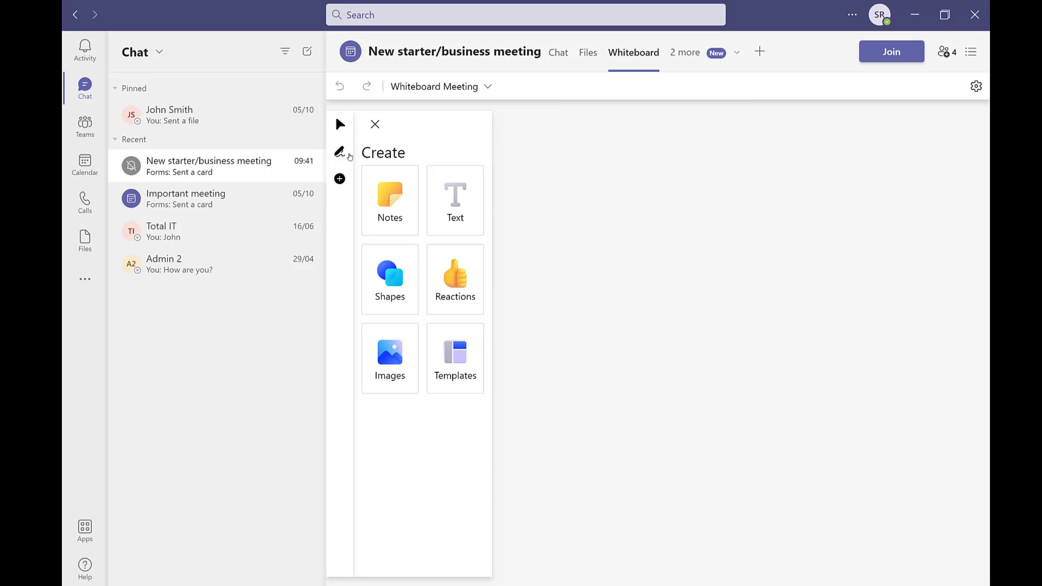
{"action": "left_click", "coordinate": [339, 148]}
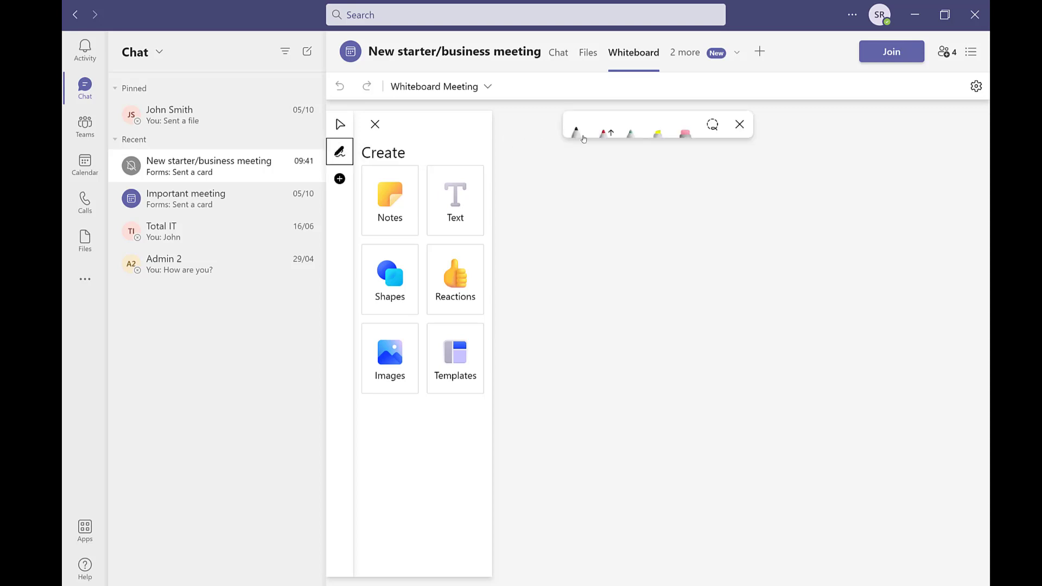
{"action": "left_click", "coordinate": [340, 125]}
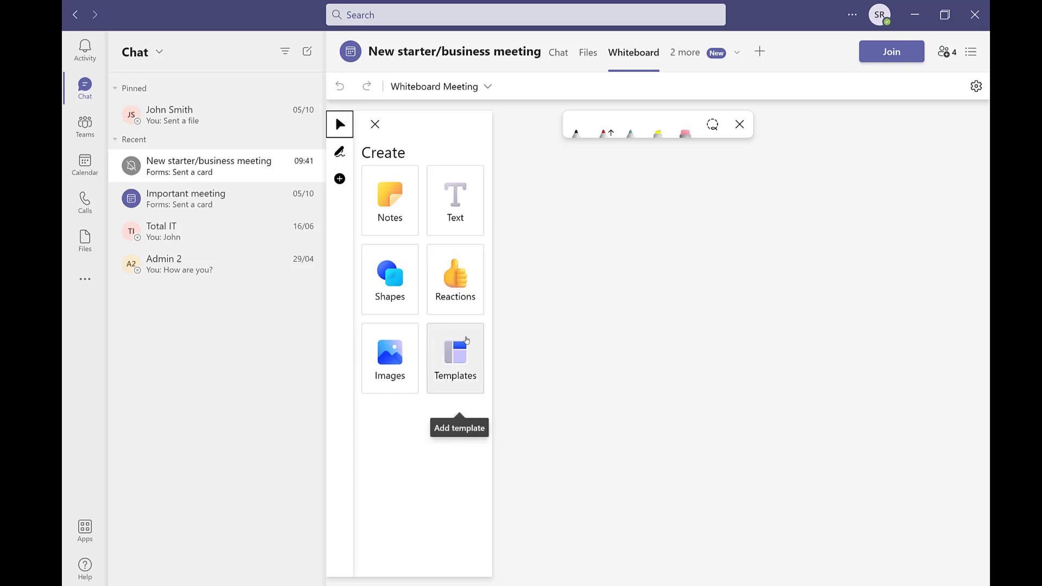
Insert the "Two truths, one lie" template from the Games category onto the empty whiteboard
{"action": "left_click", "coordinate": [459, 359]}
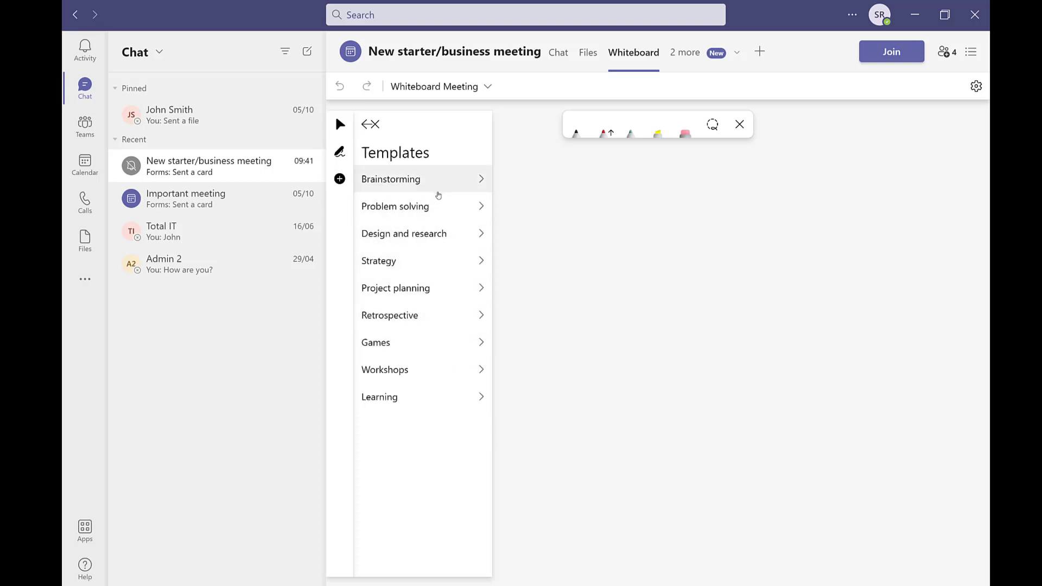
{"action": "left_click", "coordinate": [407, 344]}
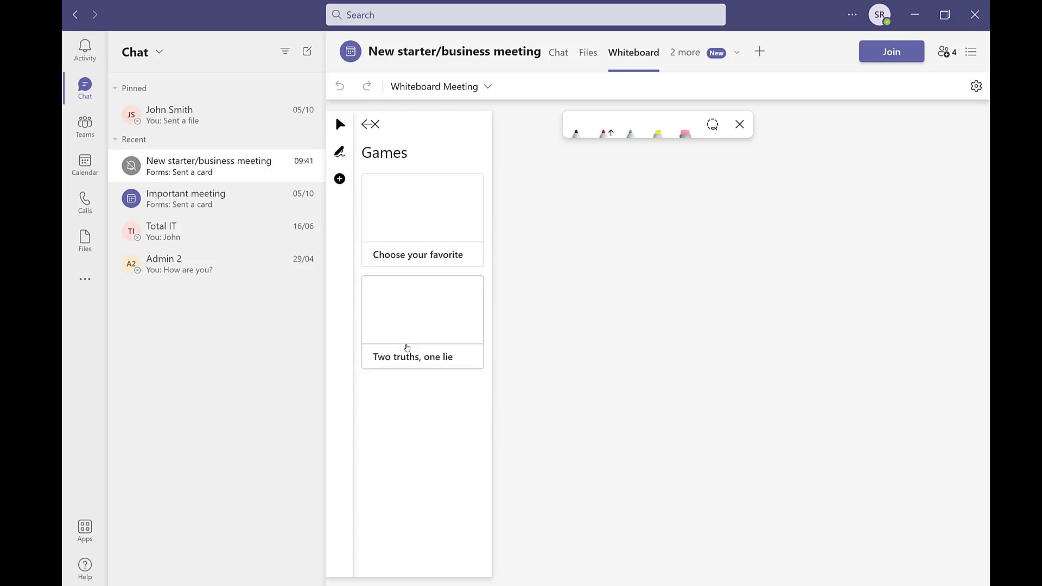
{"action": "left_click", "coordinate": [412, 318]}
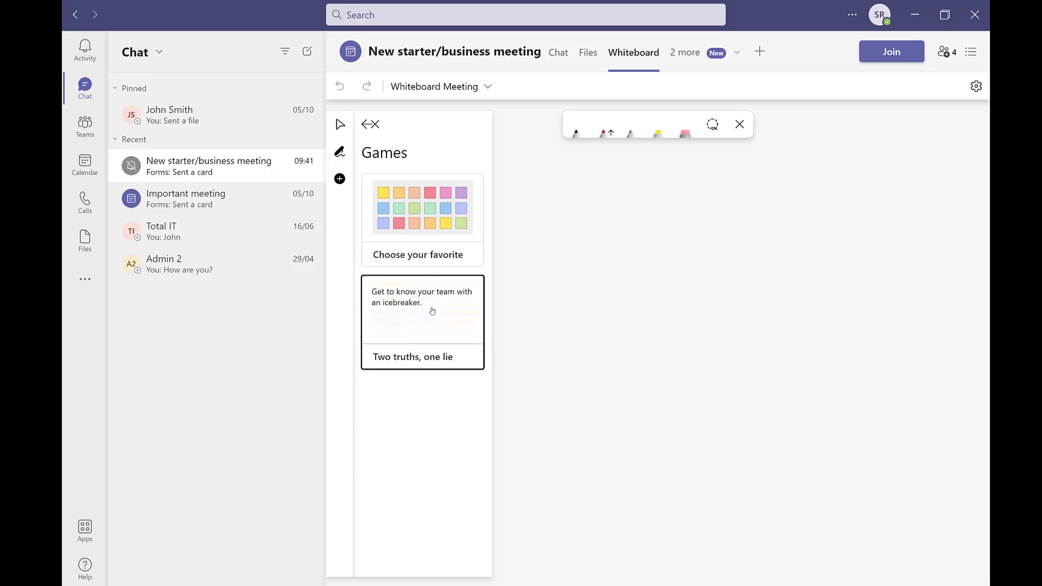
{"action": "left_click", "coordinate": [471, 293]}
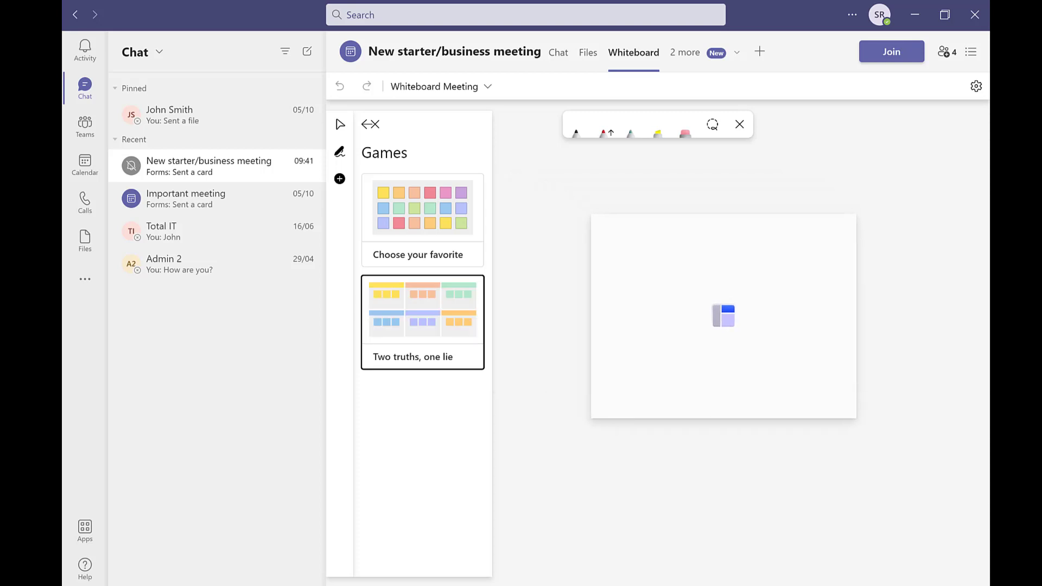
{"action": "left_click", "coordinate": [701, 290]}
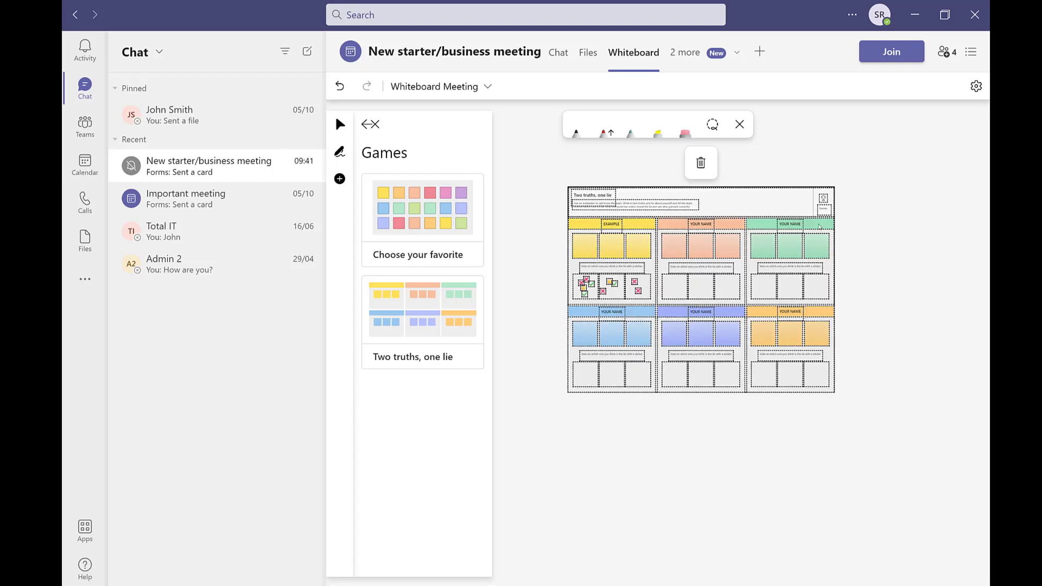
Replace the EXAMPLE heading of the yellow section in the "Two truths, one lie" template with a participant's full name
{"action": "scroll", "coordinate": [616, 250], "scroll_direction": "up", "scroll_amount": 3}
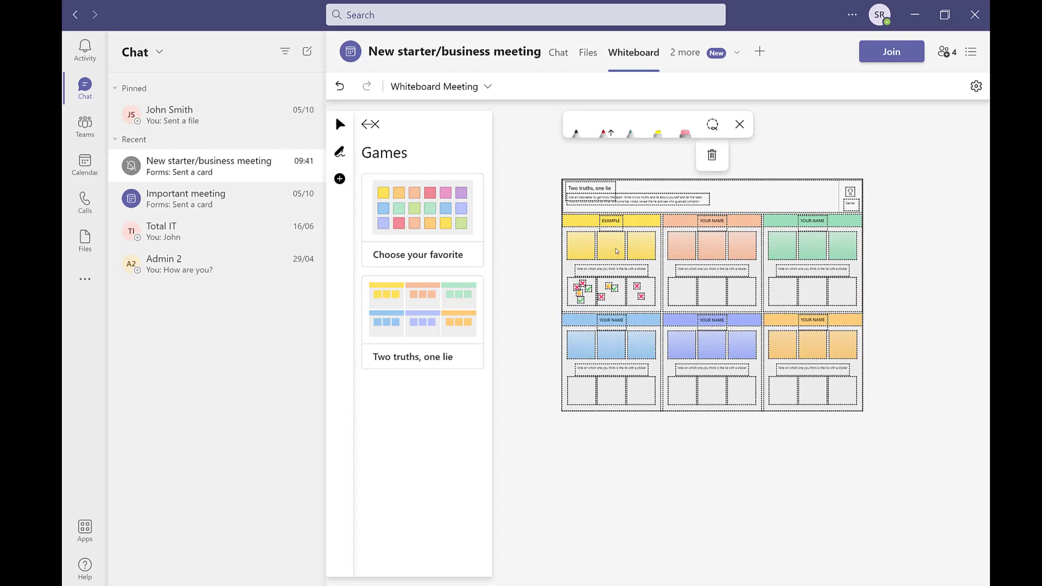
{"action": "scroll", "coordinate": [617, 250], "scroll_direction": "up", "scroll_amount": 3}
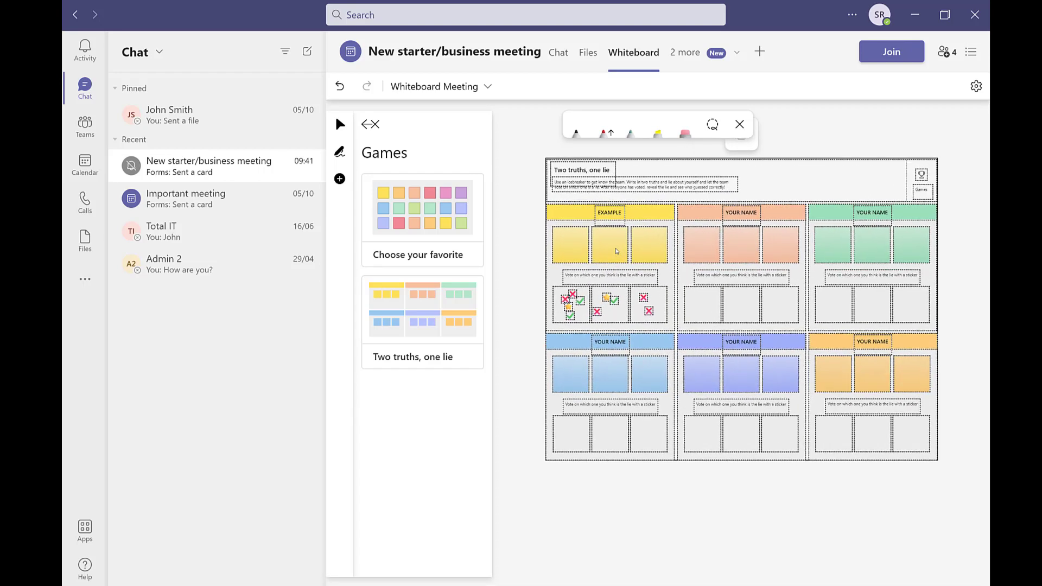
{"action": "scroll", "coordinate": [617, 251], "scroll_direction": "up", "scroll_amount": 3}
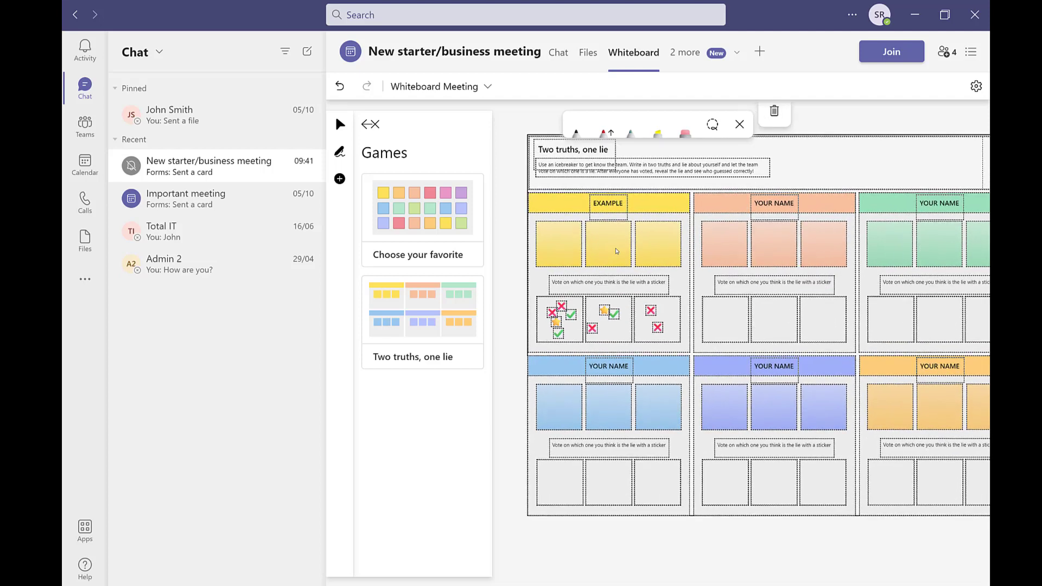
{"action": "scroll", "coordinate": [617, 251], "scroll_direction": "up", "scroll_amount": 1}
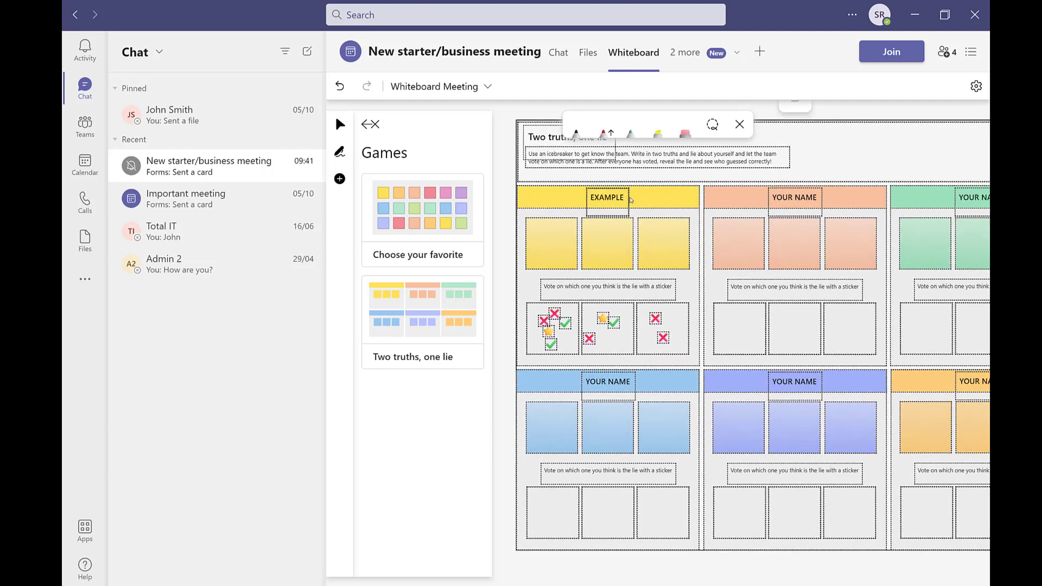
{"action": "left_click_drag", "start_coordinate": [620, 197], "coordinate": [587, 199]}
{"action": "type", "text": "John Smith"}
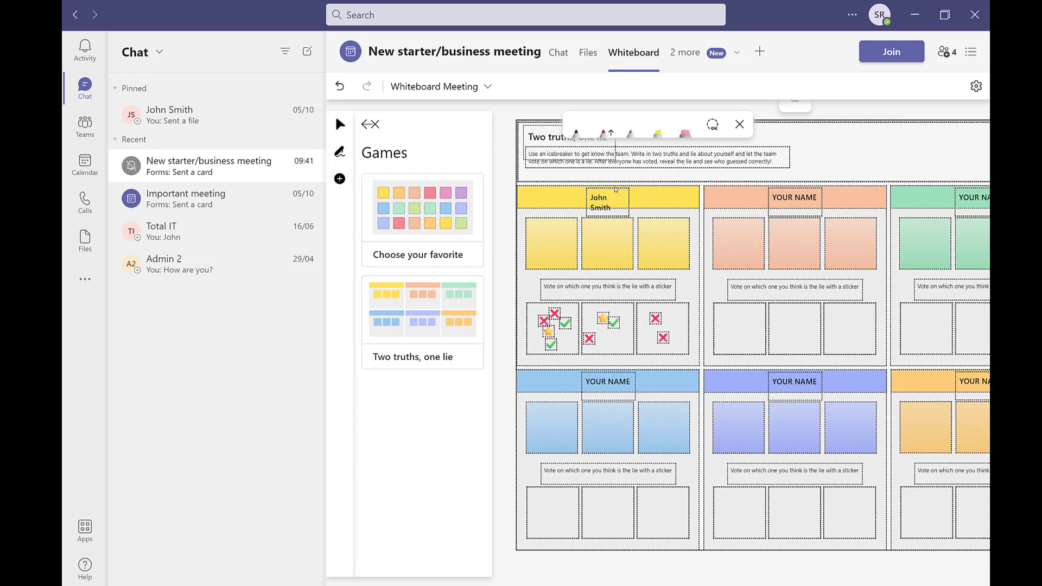
{"action": "key", "text": "Delete"}
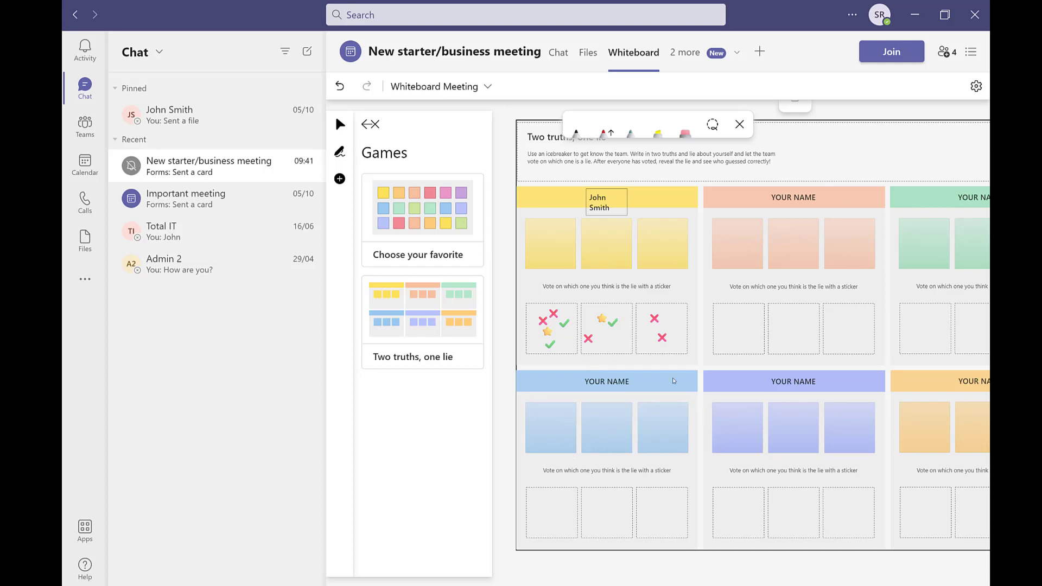
{"action": "key", "text": "ctrl+z"}
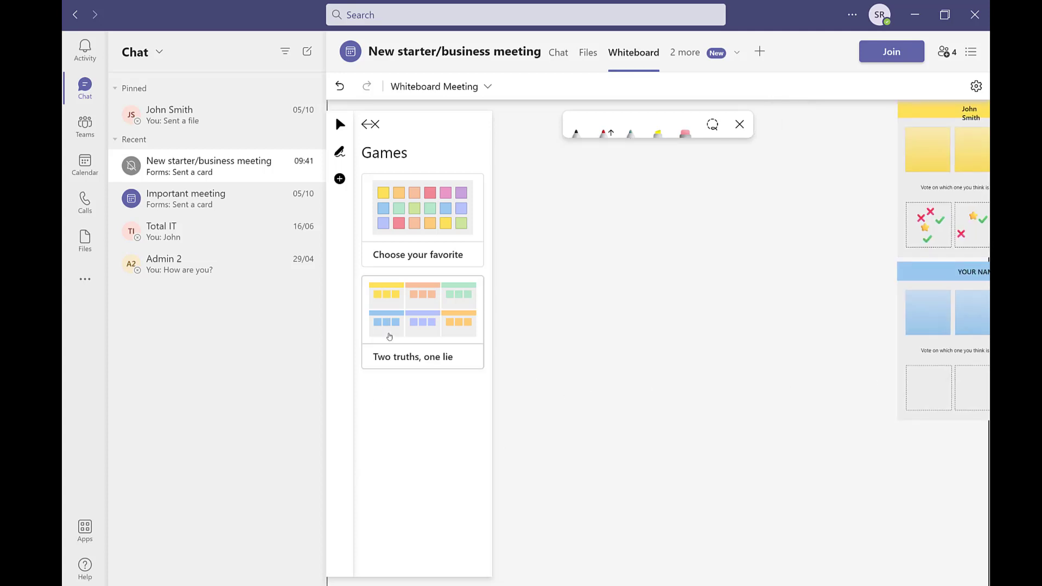
Hide the inking toolbar and insert the Affinity diagram template from the Brainstorming category in an empty area beside the game
{"action": "left_click", "coordinate": [374, 125]}
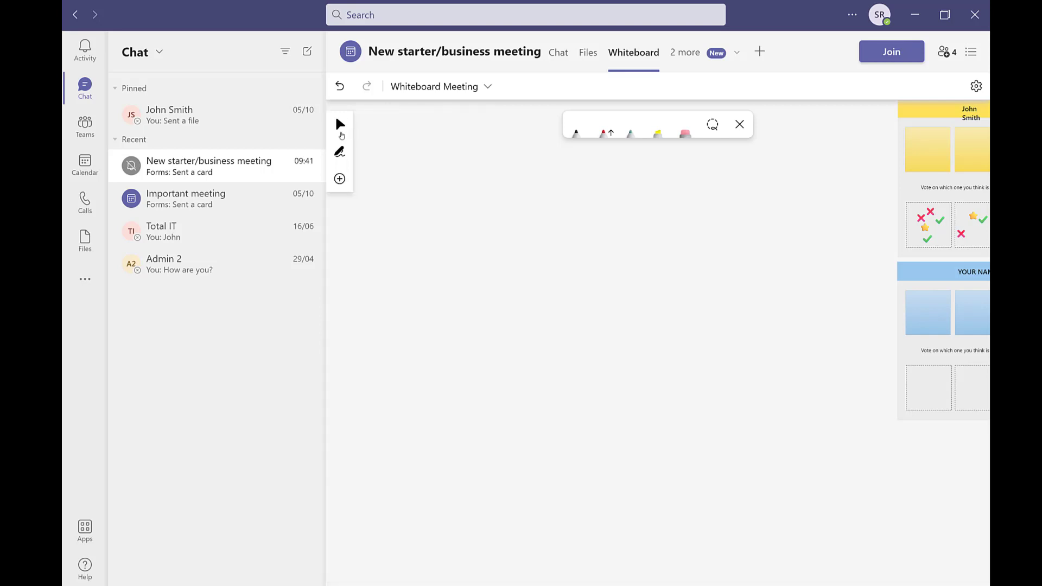
{"action": "left_click", "coordinate": [340, 152]}
{"action": "left_click", "coordinate": [339, 178]}
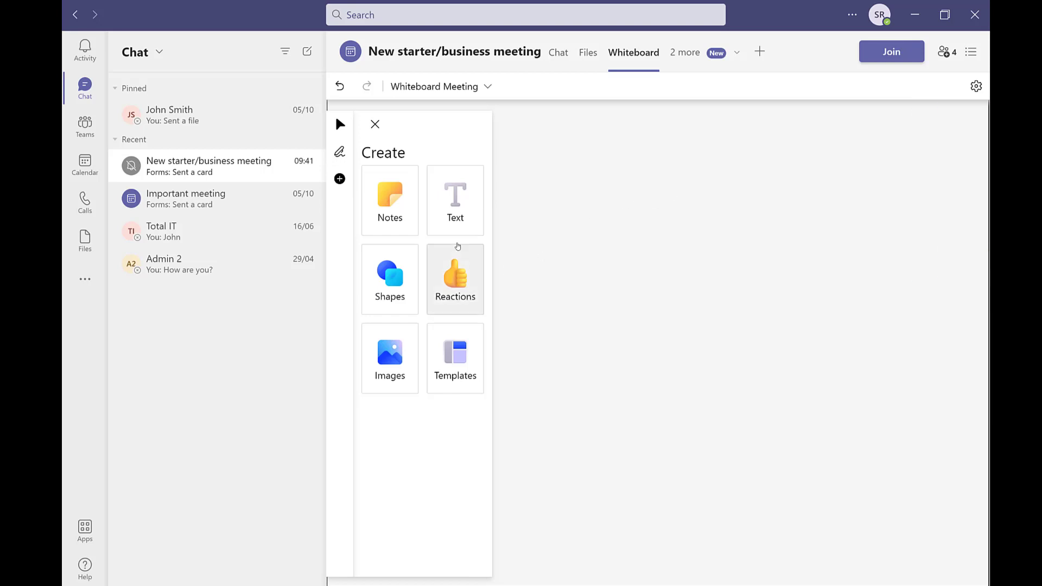
{"action": "left_click", "coordinate": [455, 356]}
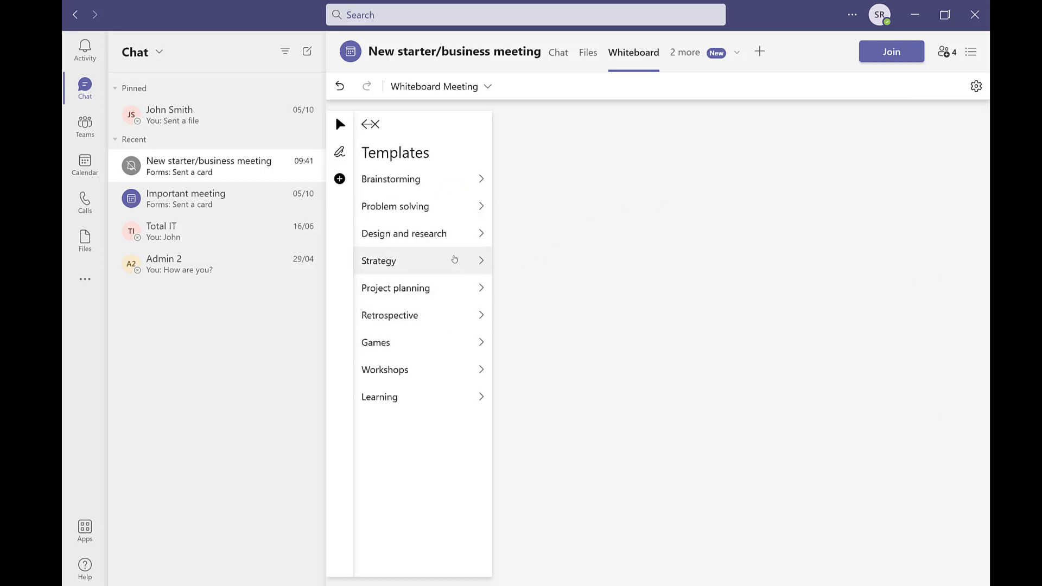
{"action": "left_click", "coordinate": [429, 181]}
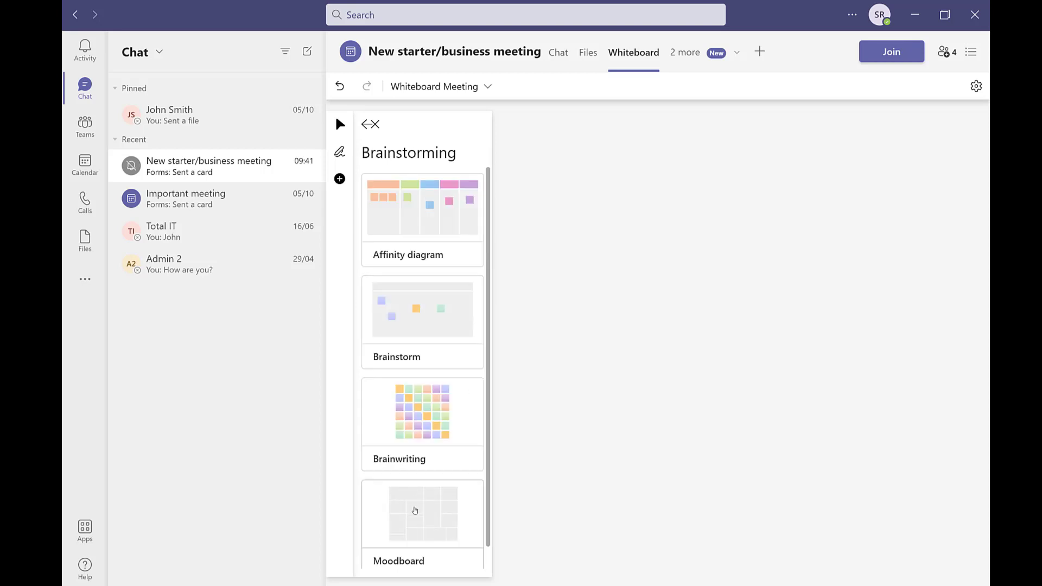
{"action": "scroll", "coordinate": [414, 510], "scroll_direction": "down", "scroll_amount": 1}
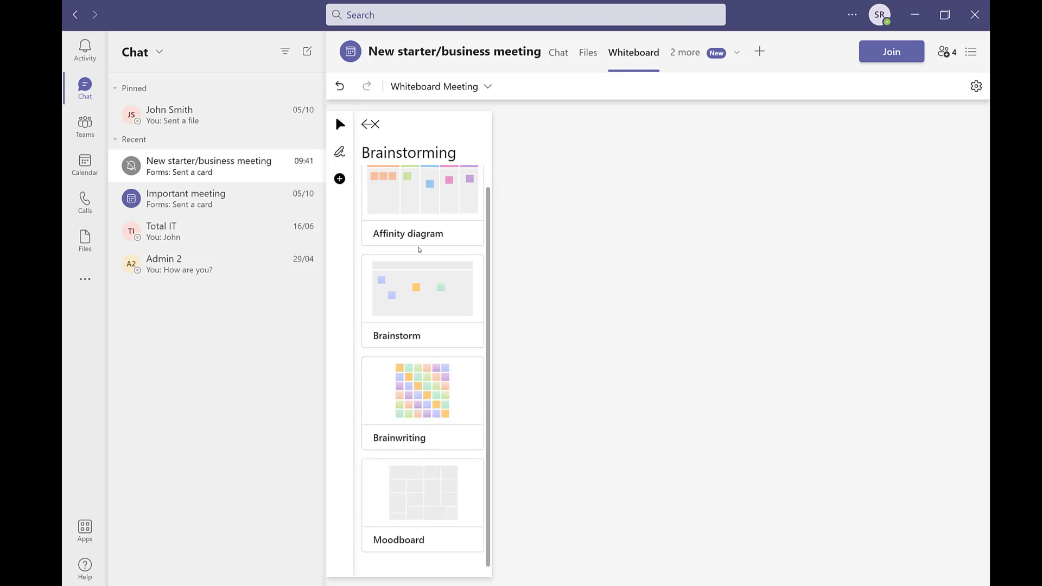
{"action": "scroll", "coordinate": [429, 316], "scroll_direction": "up", "scroll_amount": 1}
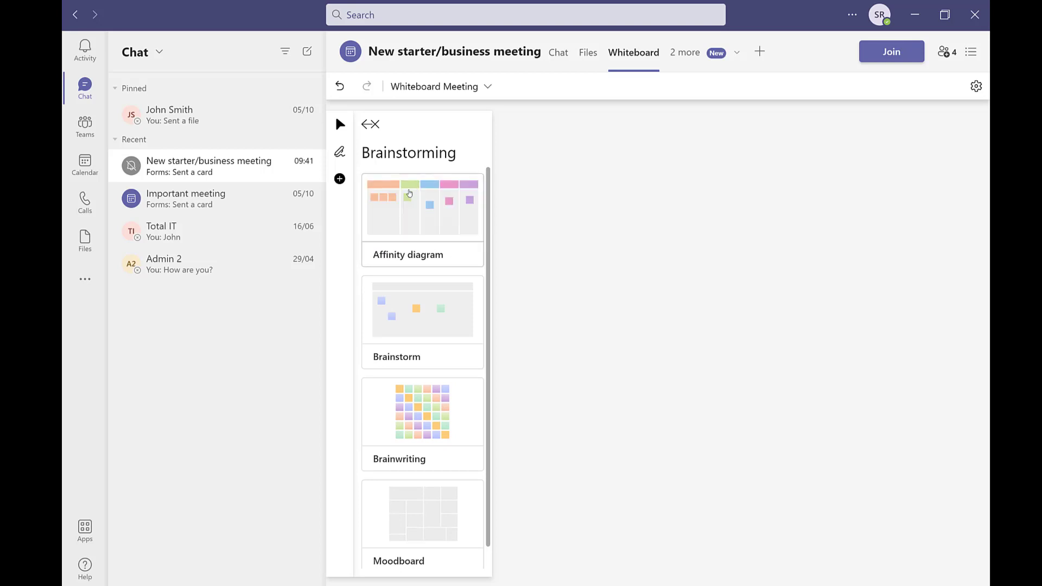
{"action": "left_click", "coordinate": [426, 221]}
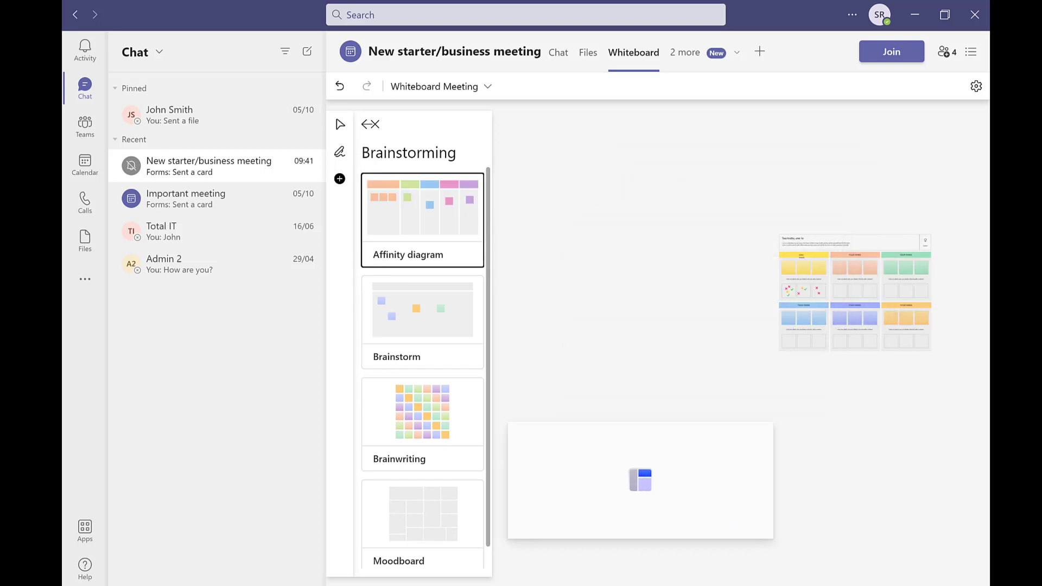
{"action": "left_click", "coordinate": [651, 472]}
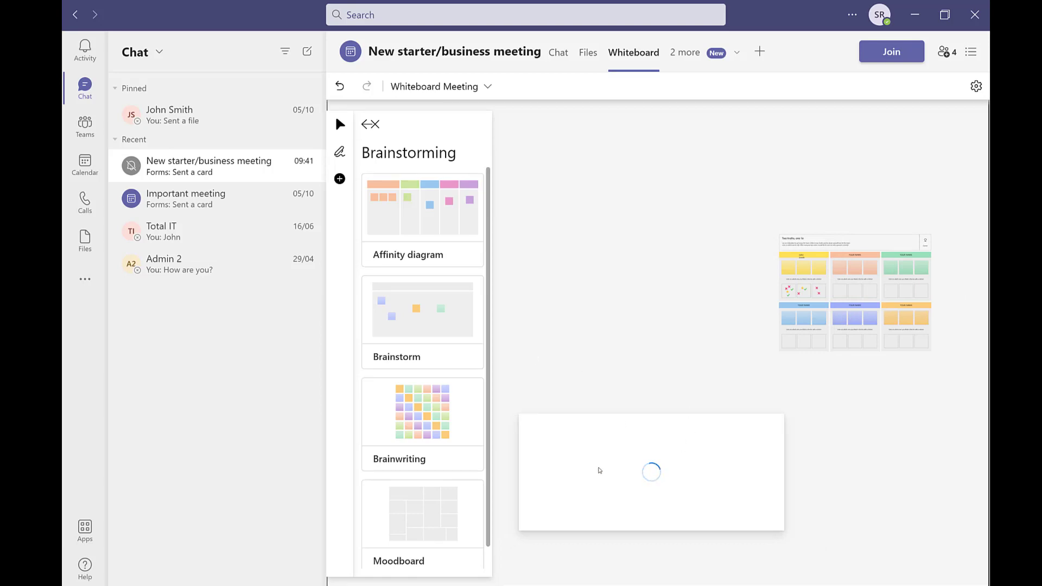
Replace the placeholder text under Prompt in the Affinity diagram with "New marketing ideas"
{"action": "scroll", "coordinate": [597, 470], "scroll_direction": "up", "scroll_amount": 3}
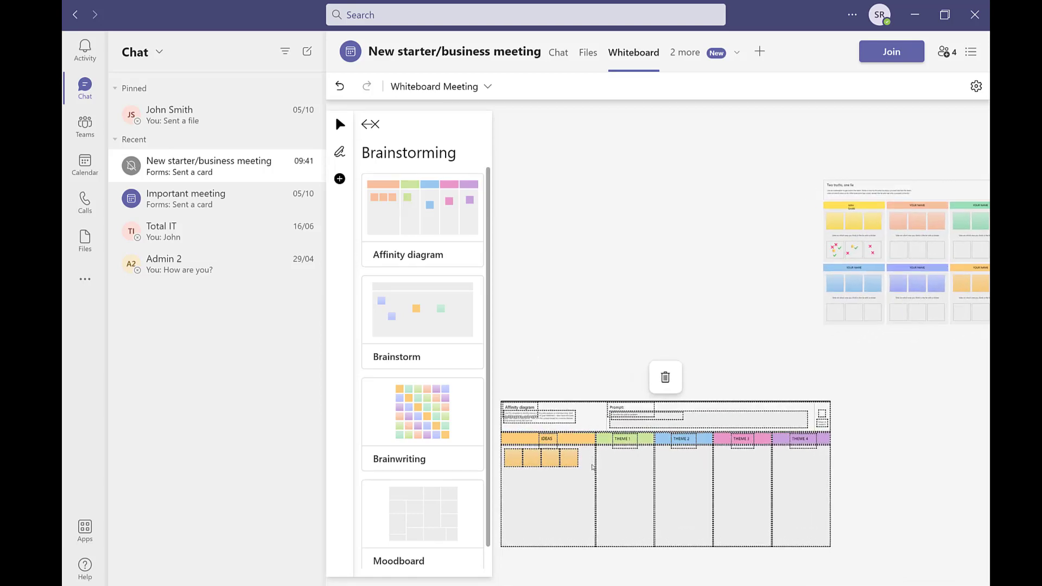
{"action": "scroll", "coordinate": [592, 466], "scroll_direction": "up", "scroll_amount": 5}
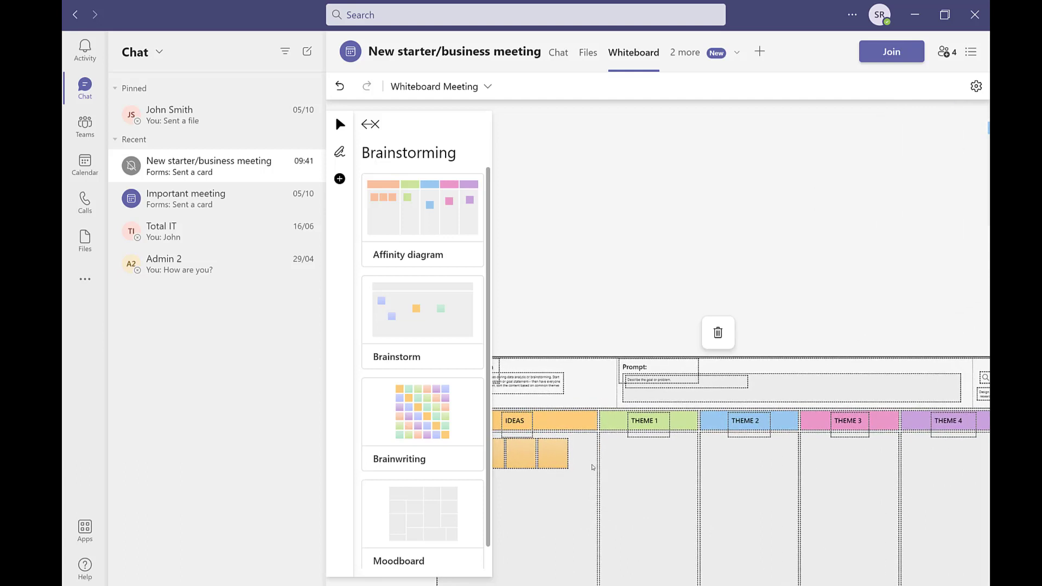
{"action": "left_click_drag", "start_coordinate": [570, 279], "coordinate": [663, 163]}
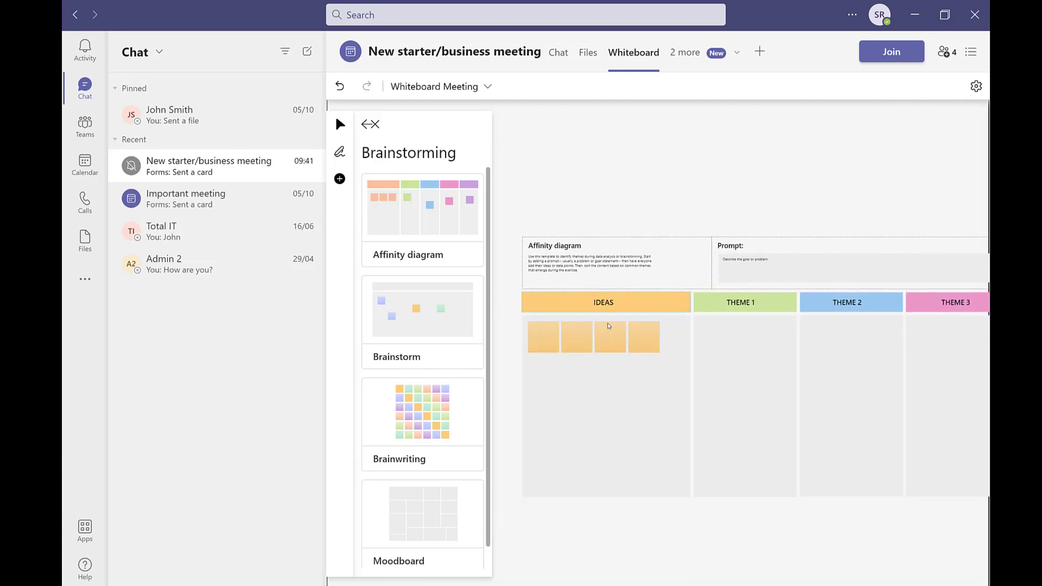
{"action": "scroll", "coordinate": [609, 326], "scroll_direction": "up", "scroll_amount": 1}
{"action": "scroll", "coordinate": [609, 326], "scroll_direction": "up", "scroll_amount": 1}
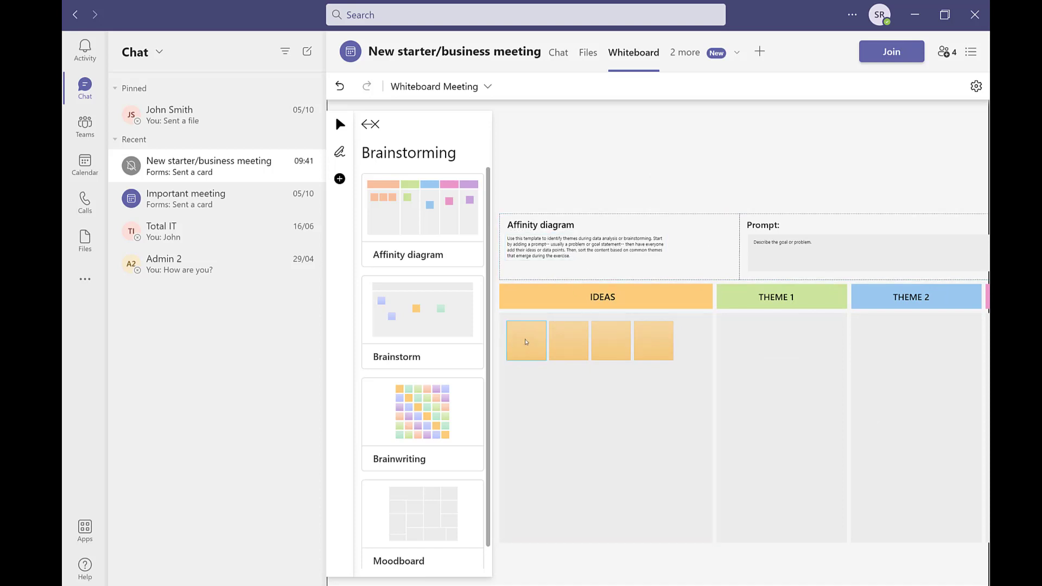
{"action": "left_click", "coordinate": [796, 245]}
{"action": "left_click_drag", "start_coordinate": [819, 242], "coordinate": [742, 232]}
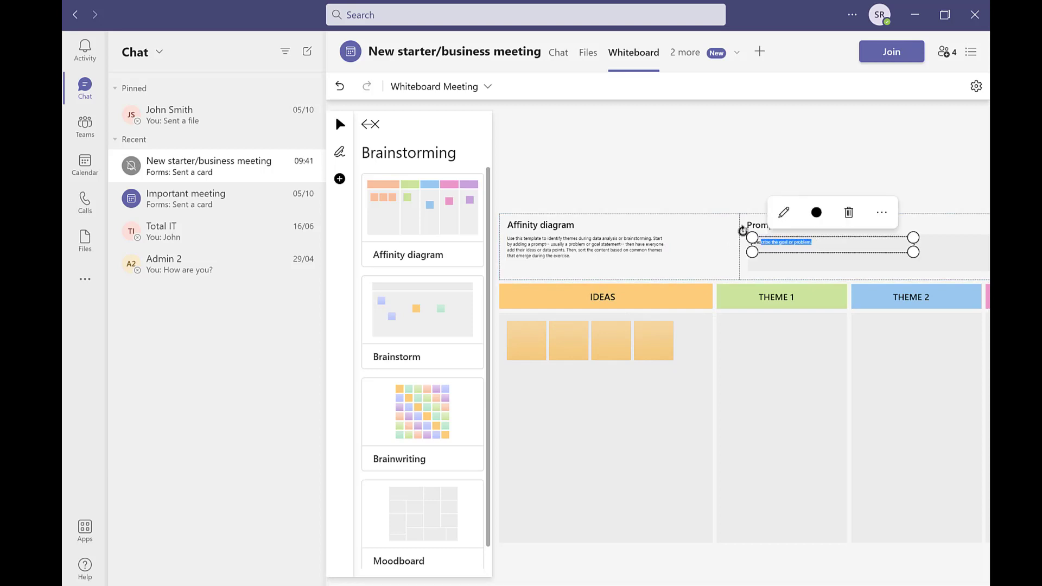
{"action": "key", "text": "BackSpace"}
{"action": "left_click", "coordinate": [776, 365]}
{"action": "left_click", "coordinate": [608, 411]}
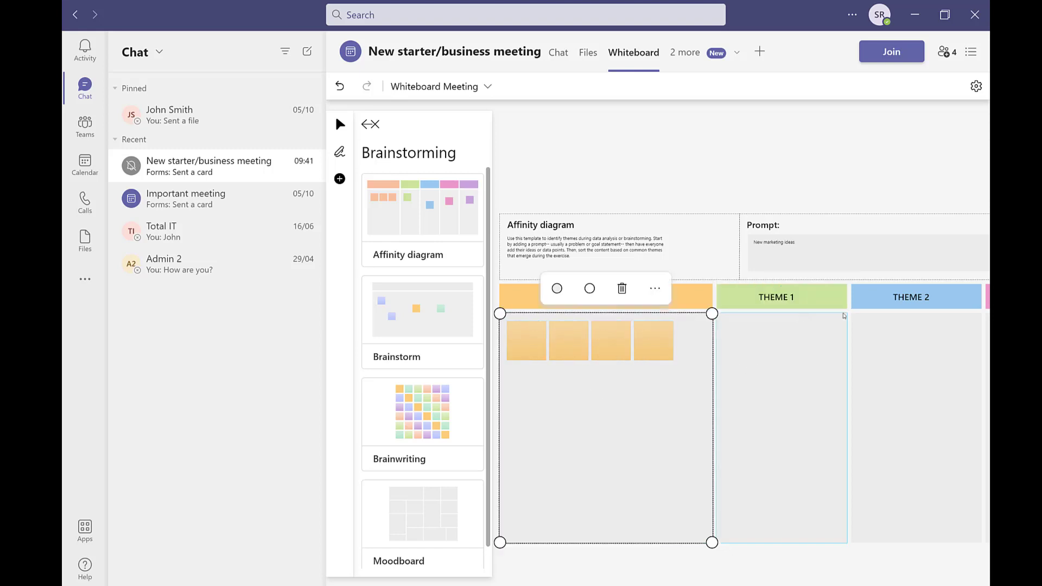
Insert the Team planning template from the Project planning category in an empty area of the whiteboard
{"action": "left_click_drag", "start_coordinate": [860, 558], "coordinate": [707, 540]}
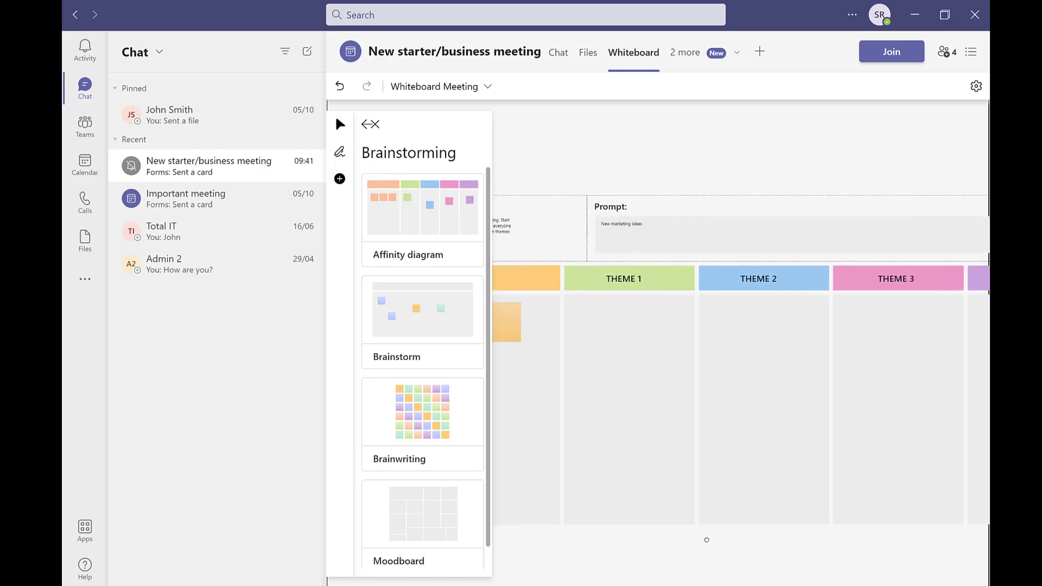
{"action": "scroll", "coordinate": [707, 539], "scroll_direction": "down", "scroll_amount": 1}
{"action": "left_click_drag", "start_coordinate": [605, 173], "coordinate": [830, 579]}
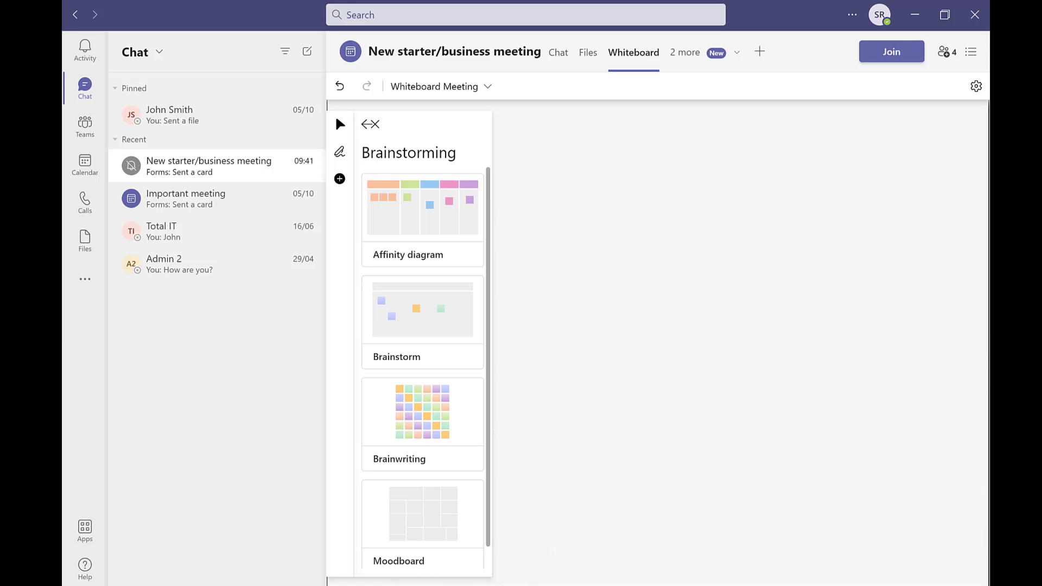
{"action": "left_click", "coordinate": [374, 124]}
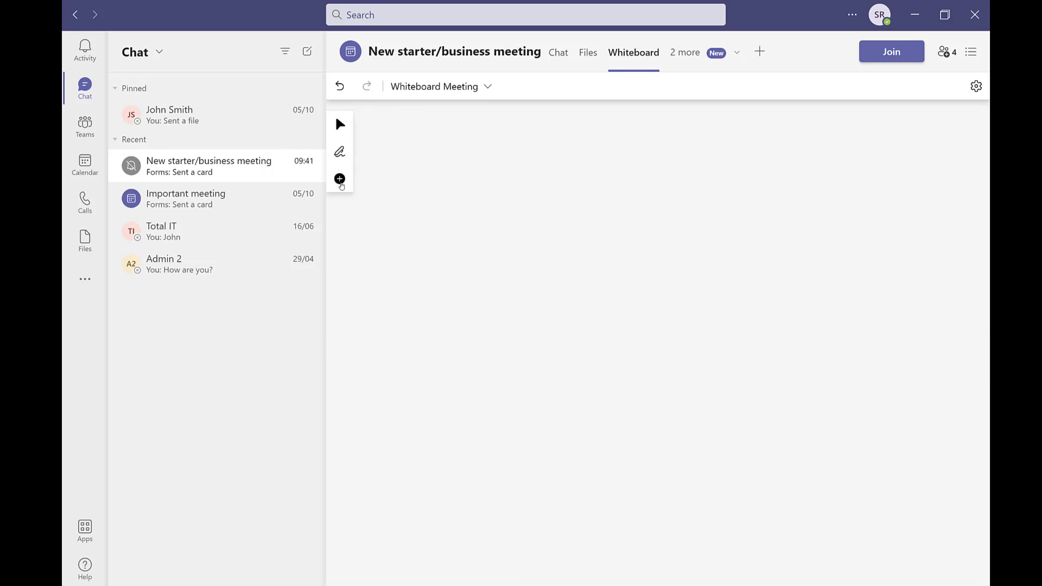
{"action": "left_click", "coordinate": [341, 179]}
{"action": "left_click", "coordinate": [455, 358]}
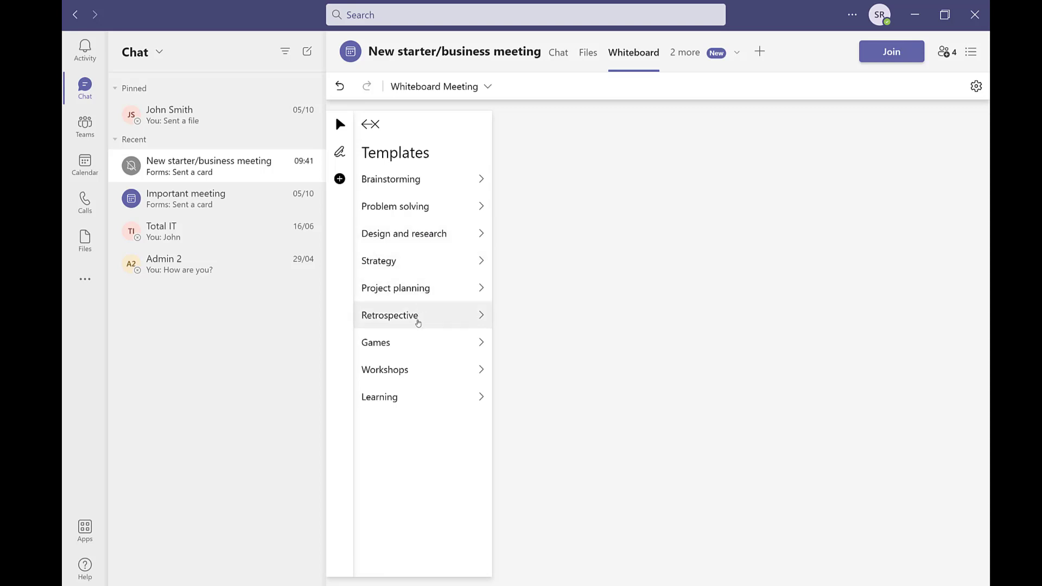
{"action": "left_click", "coordinate": [412, 288]}
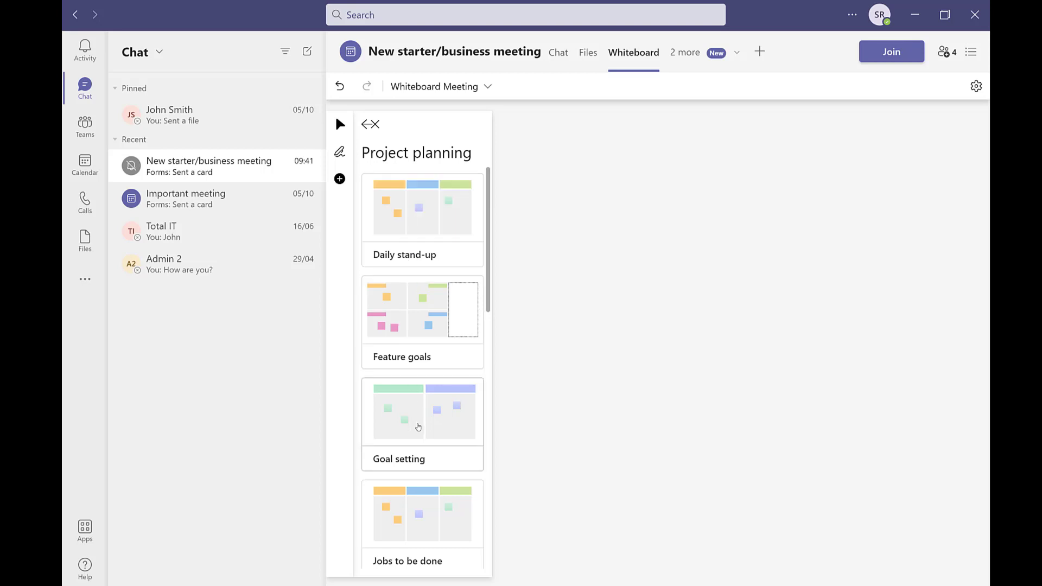
{"action": "scroll", "coordinate": [422, 268], "scroll_direction": "down", "scroll_amount": 5}
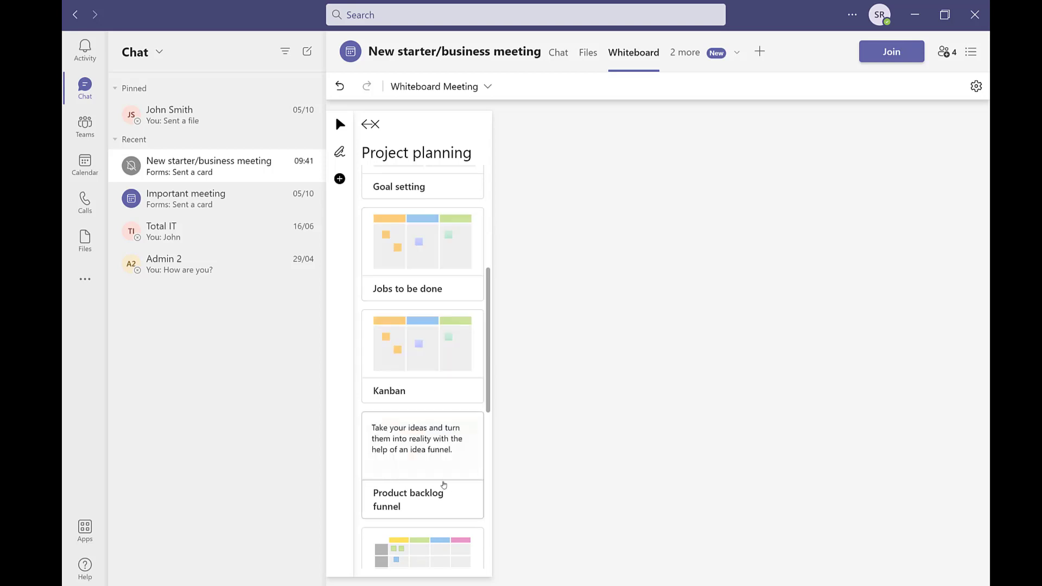
{"action": "scroll", "coordinate": [440, 477], "scroll_direction": "down", "scroll_amount": 3}
{"action": "scroll", "coordinate": [448, 436], "scroll_direction": "down", "scroll_amount": 5}
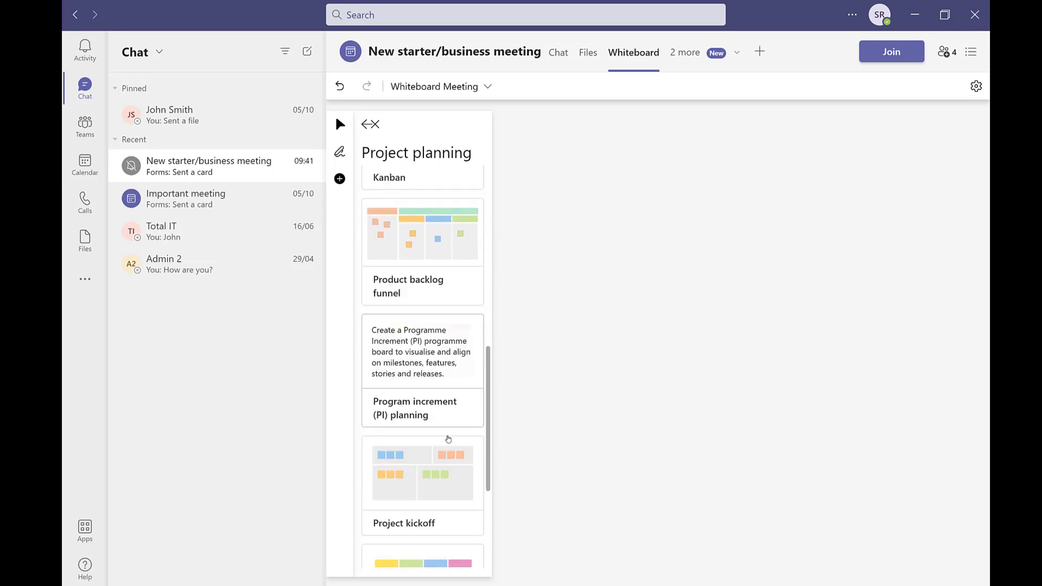
{"action": "scroll", "coordinate": [447, 437], "scroll_direction": "down", "scroll_amount": 2}
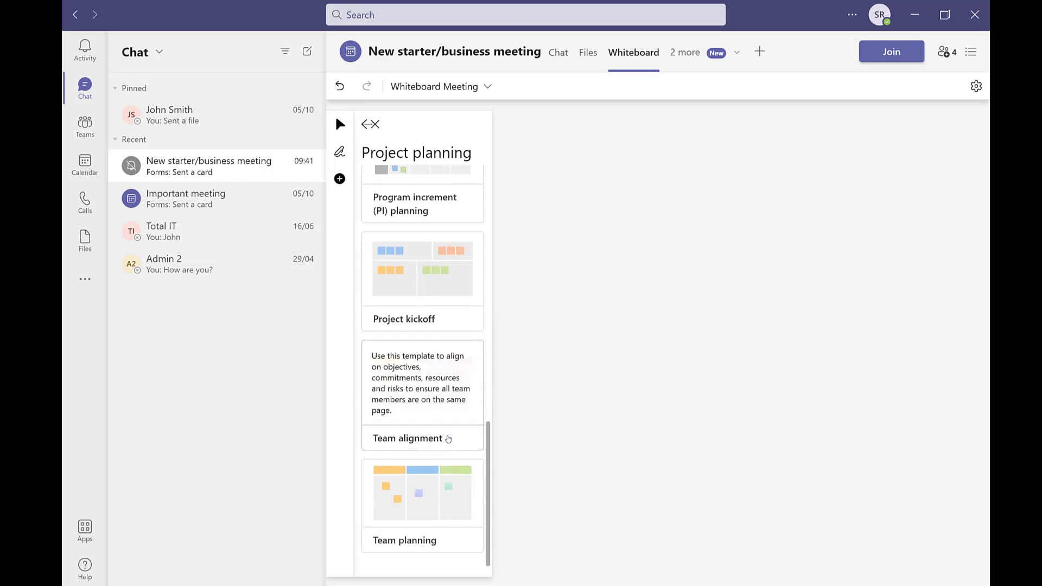
{"action": "mouse_move", "coordinate": [423, 499]}
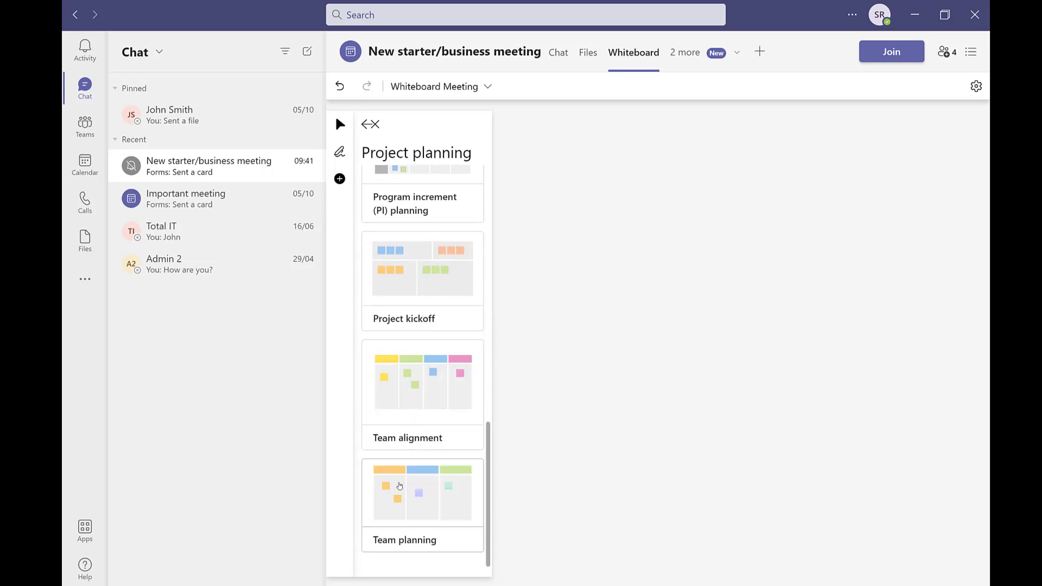
{"action": "left_click_drag", "start_coordinate": [423, 477], "coordinate": [634, 307]}
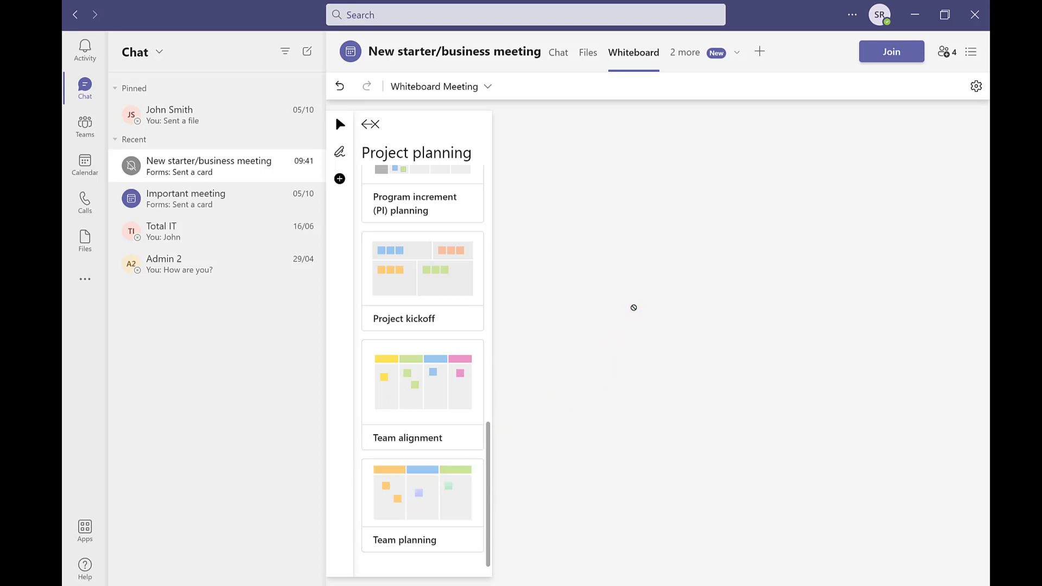
{"action": "left_click", "coordinate": [422, 491]}
{"action": "left_click", "coordinate": [672, 246]}
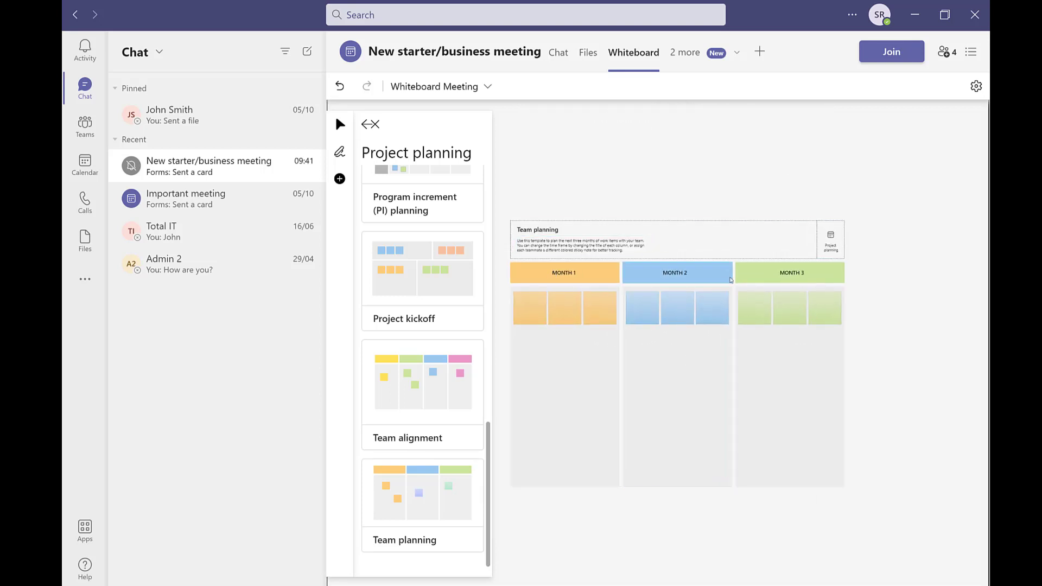
Add reactions below the notes in the Team planning template: a tick under Month 1, a thumbs up under Month 2 and a cross under Month 3
{"action": "left_click", "coordinate": [363, 125]}
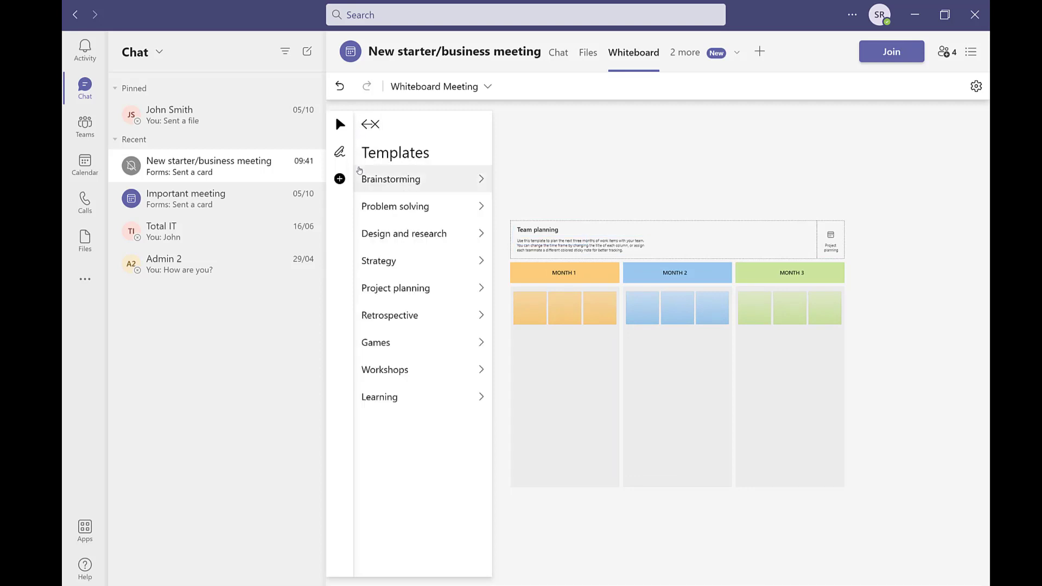
{"action": "left_click", "coordinate": [365, 125]}
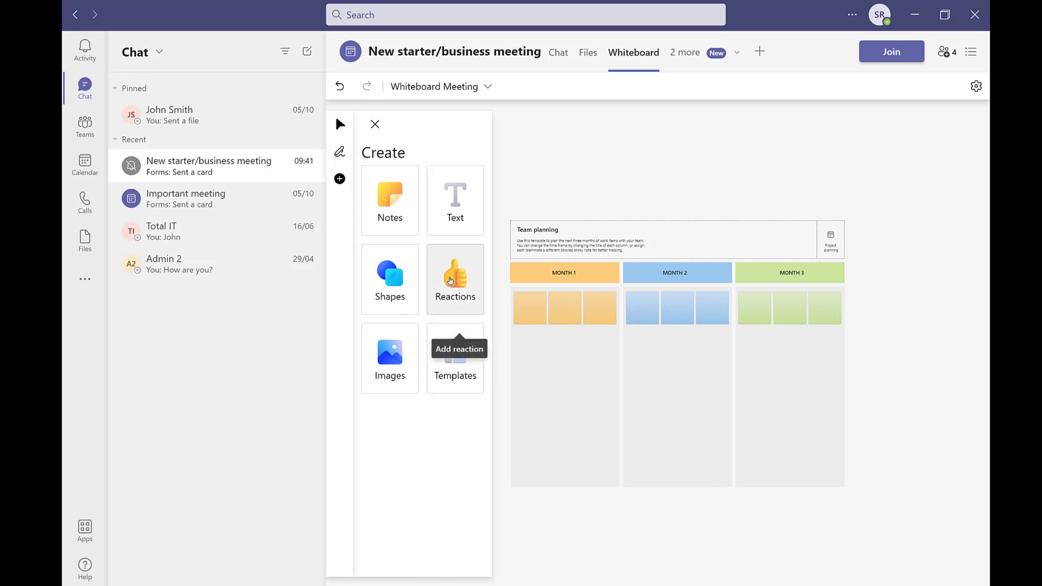
{"action": "left_click", "coordinate": [452, 277]}
{"action": "left_click", "coordinate": [466, 184]}
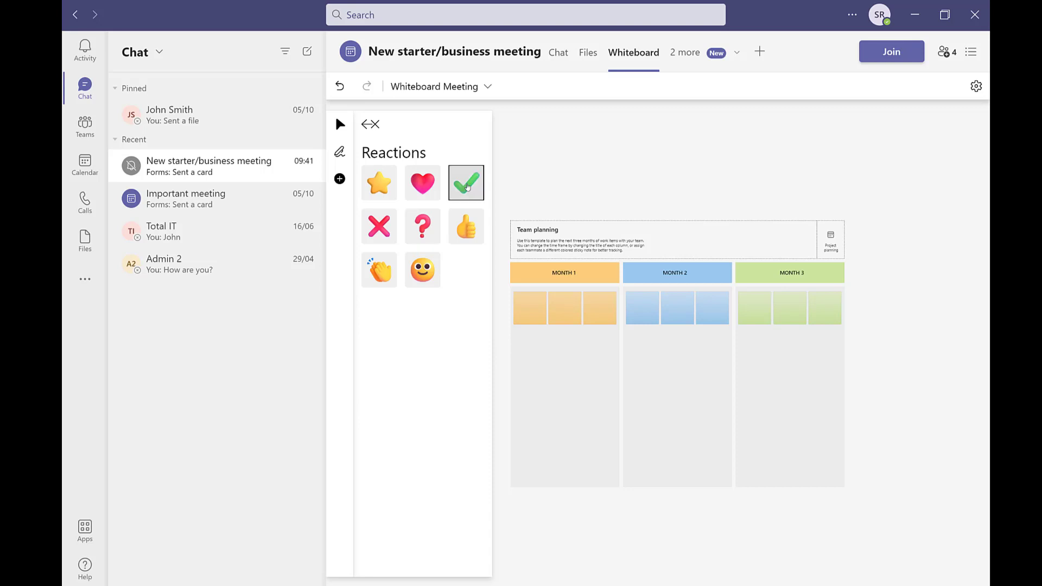
{"action": "left_click", "coordinate": [564, 365]}
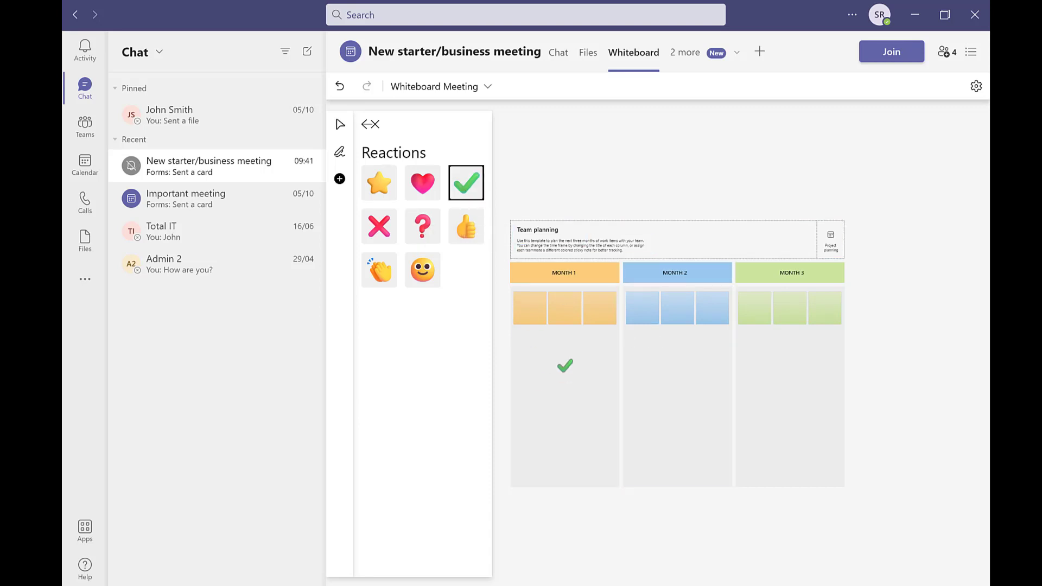
{"action": "left_click", "coordinate": [466, 226]}
{"action": "left_click", "coordinate": [652, 353]}
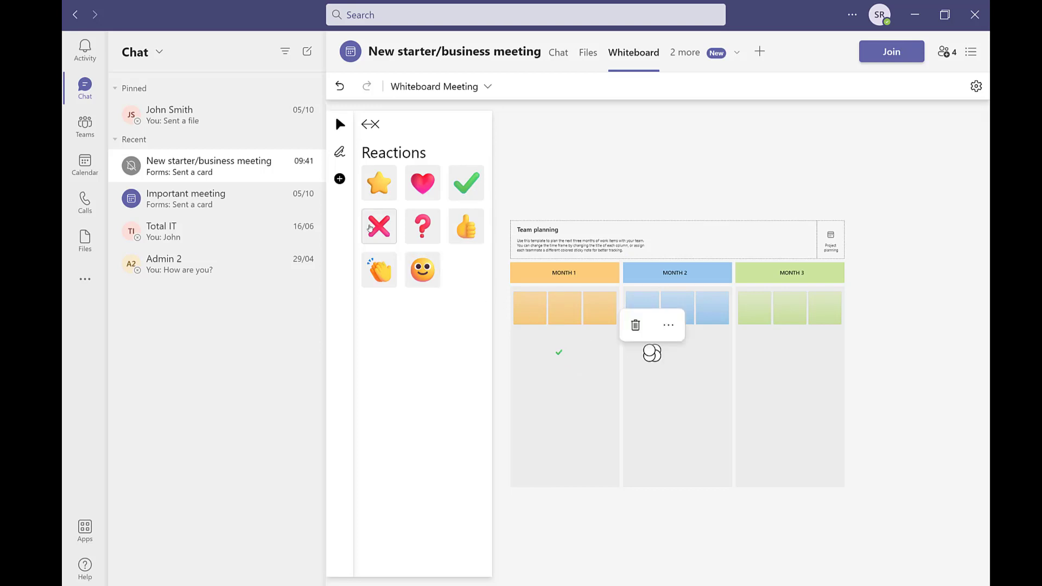
{"action": "left_click", "coordinate": [379, 226]}
{"action": "left_click", "coordinate": [773, 356]}
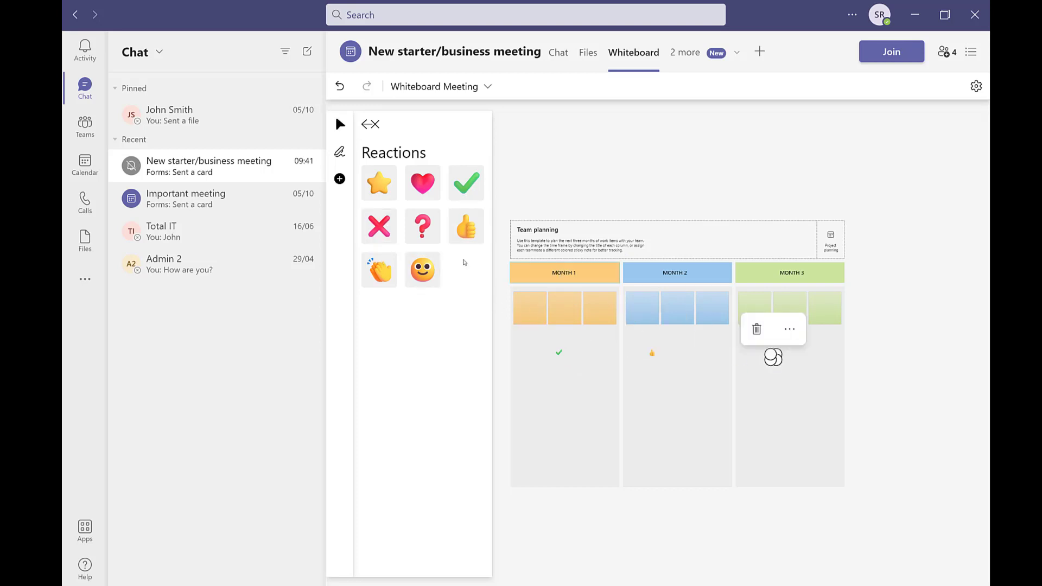
Add reactions on the sticky notes: a question mark on the last blue note, clapping hands on the last green one and a star on the first orange one
{"action": "left_click", "coordinate": [422, 226]}
{"action": "left_click", "coordinate": [707, 305]}
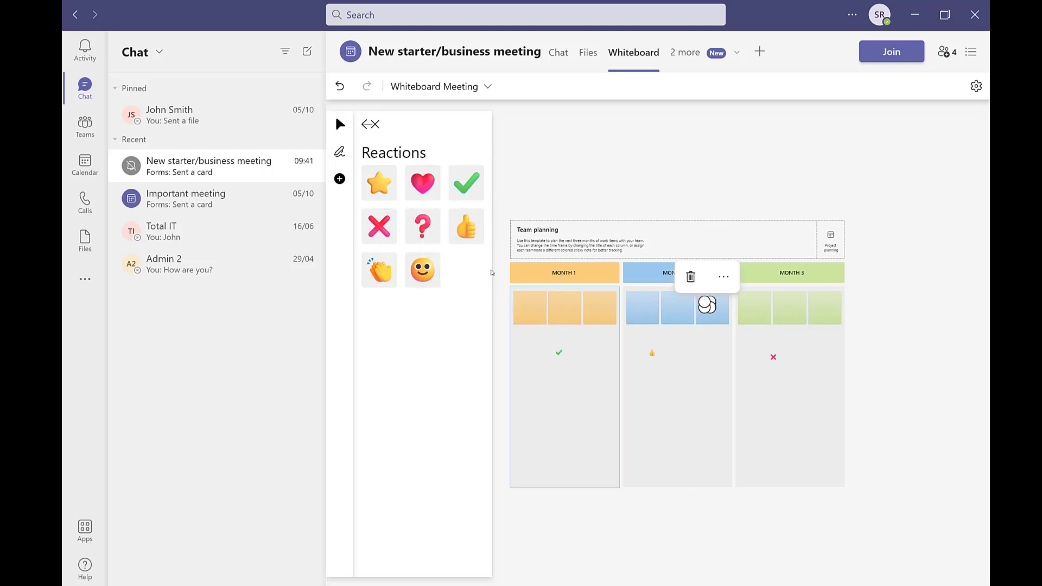
{"action": "left_click", "coordinate": [378, 269]}
{"action": "left_click", "coordinate": [823, 306]}
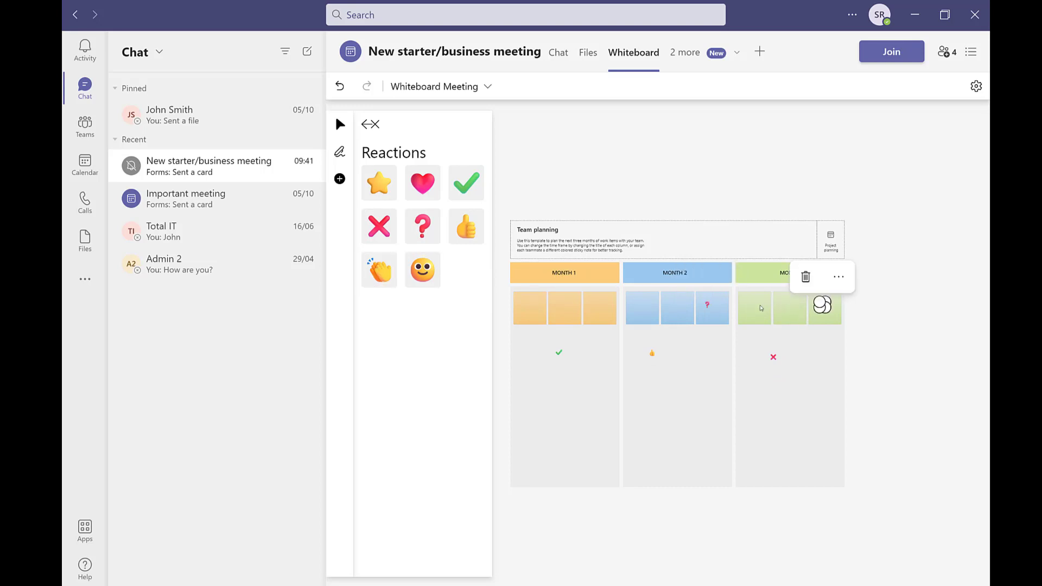
{"action": "left_click", "coordinate": [379, 182]}
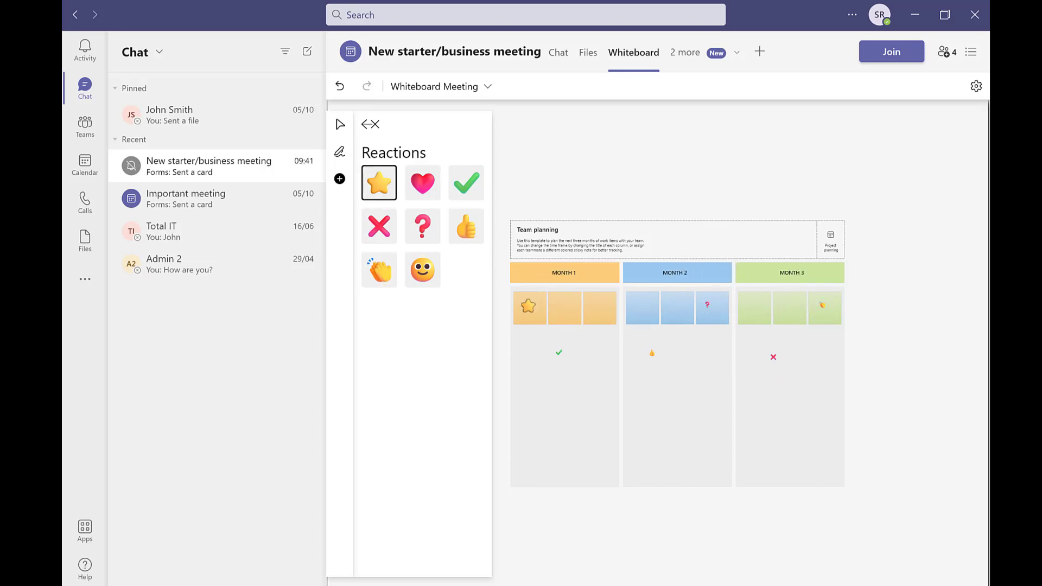
{"action": "left_click", "coordinate": [528, 305]}
{"action": "left_click", "coordinate": [580, 414]}
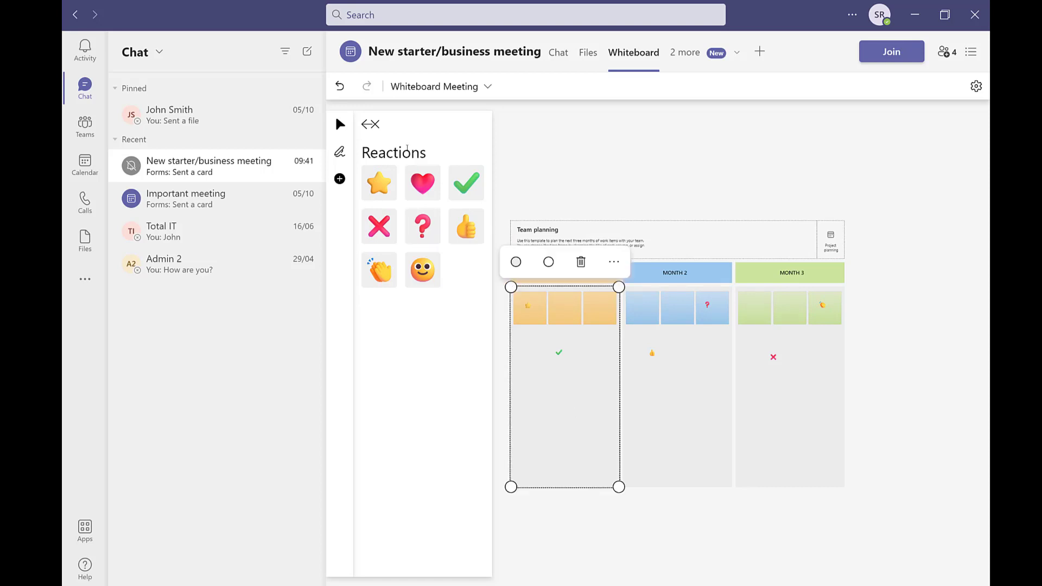
{"action": "left_click", "coordinate": [366, 130]}
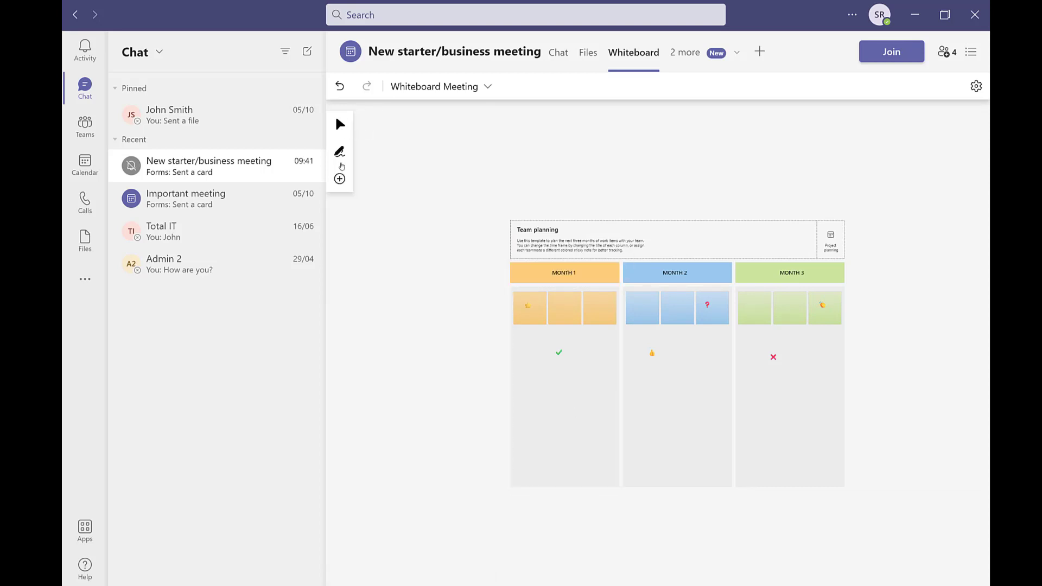
Insert a grey note grid in the empty area above and beside the Team planning template and title it "#meeting notes"
{"action": "left_click", "coordinate": [340, 179]}
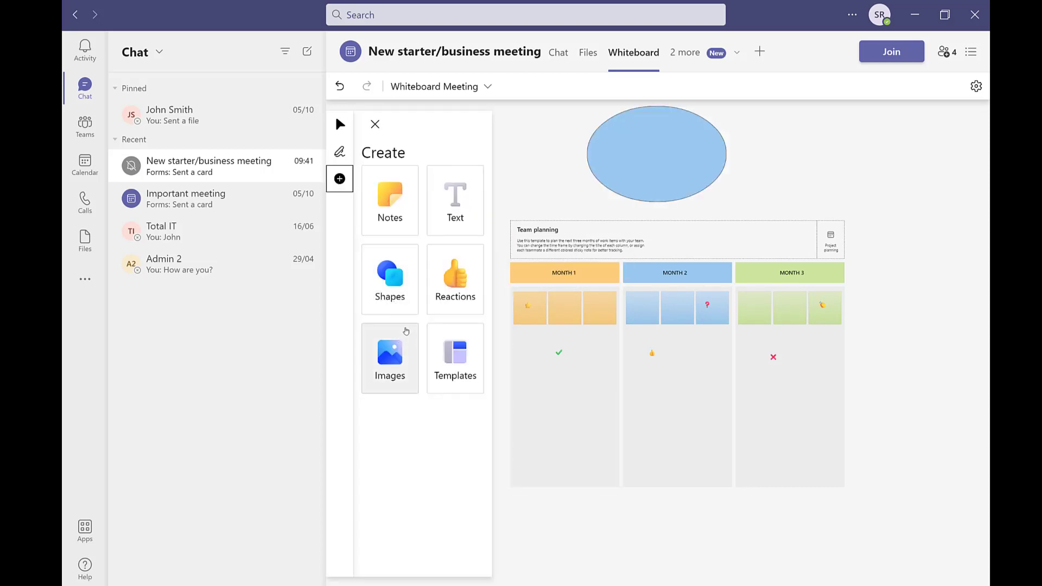
{"action": "left_click", "coordinate": [388, 209]}
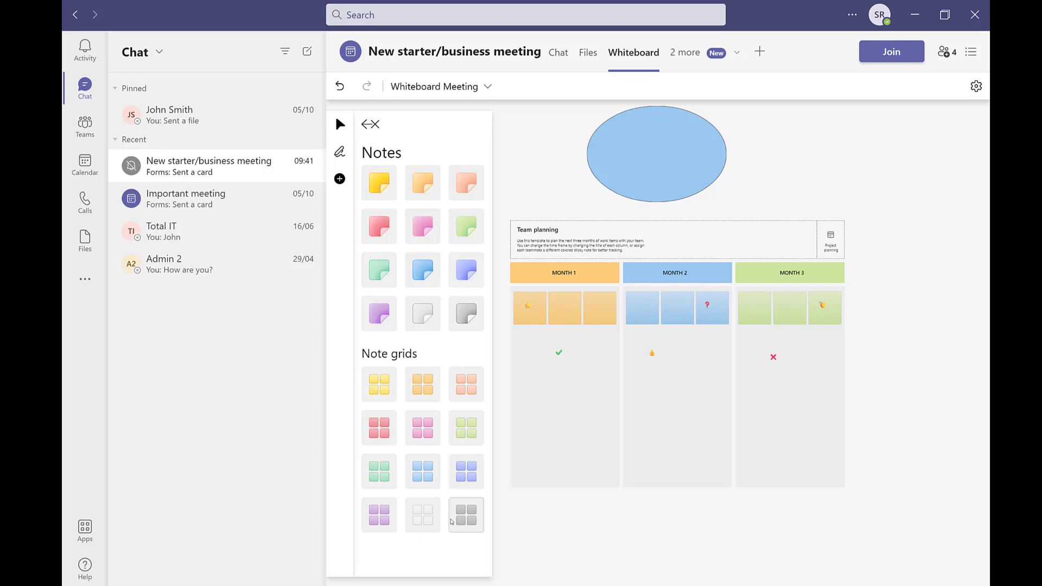
{"action": "left_click", "coordinate": [466, 515]}
{"action": "left_click", "coordinate": [940, 171]}
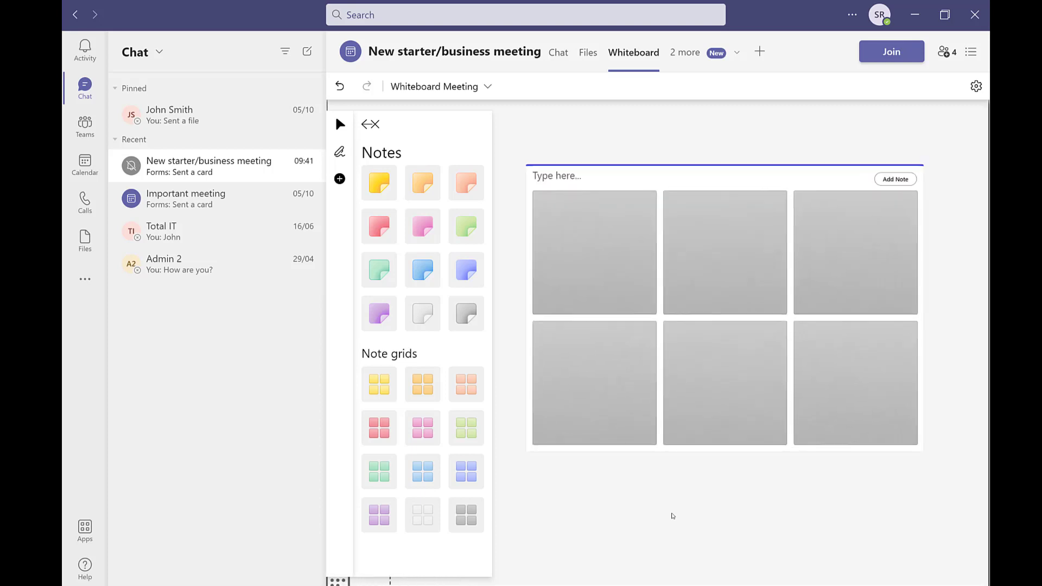
{"action": "left_click", "coordinate": [556, 175]}
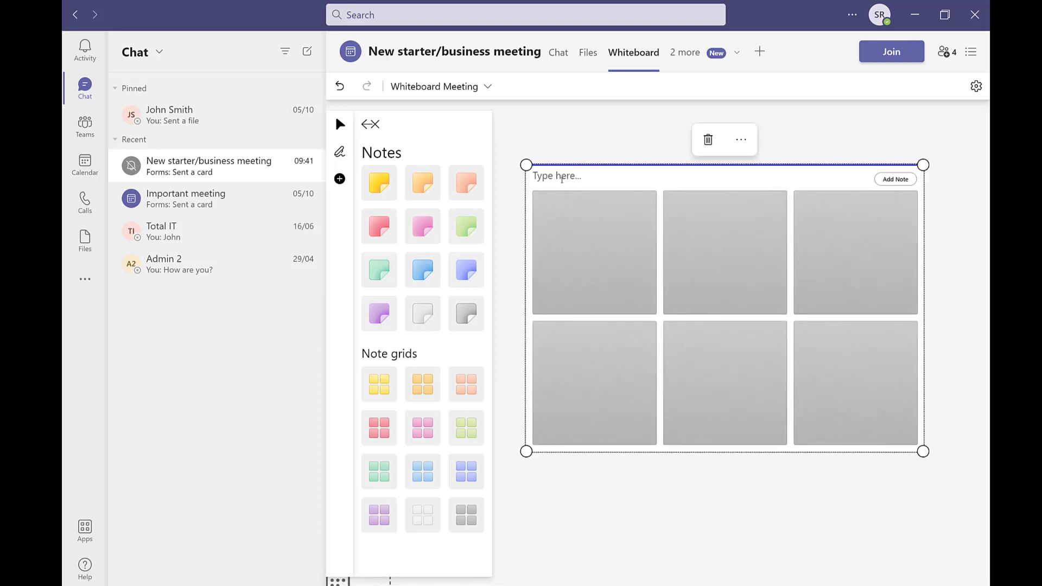
{"action": "type", "text": "#me"}
{"action": "left_click", "coordinate": [853, 143]}
Format the whiteboard background with the yellow colour and the Square grid
{"action": "scroll", "coordinate": [854, 143], "scroll_direction": "down", "scroll_amount": 5}
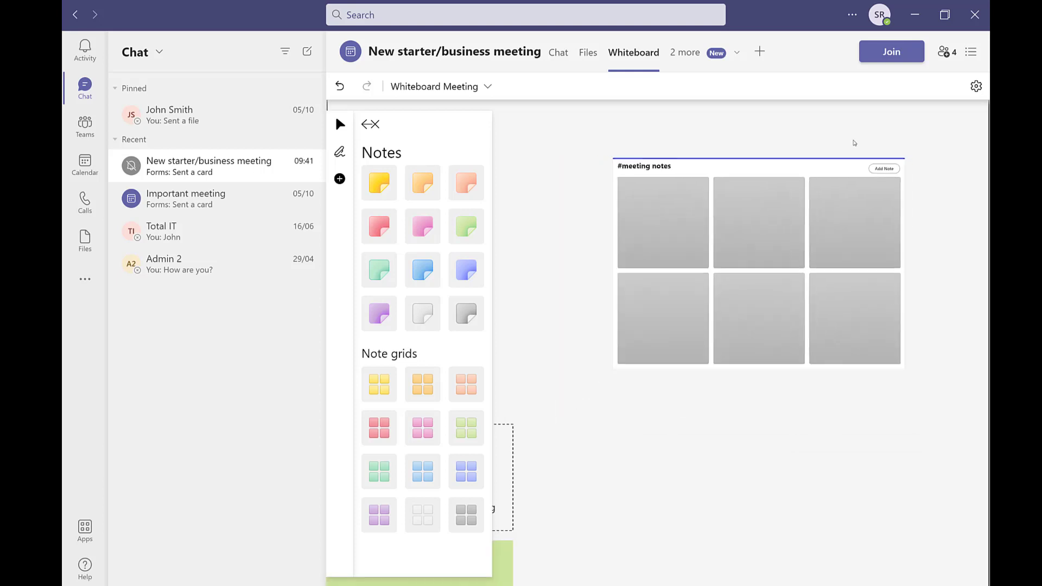
{"action": "scroll", "coordinate": [854, 143], "scroll_direction": "down", "scroll_amount": 8}
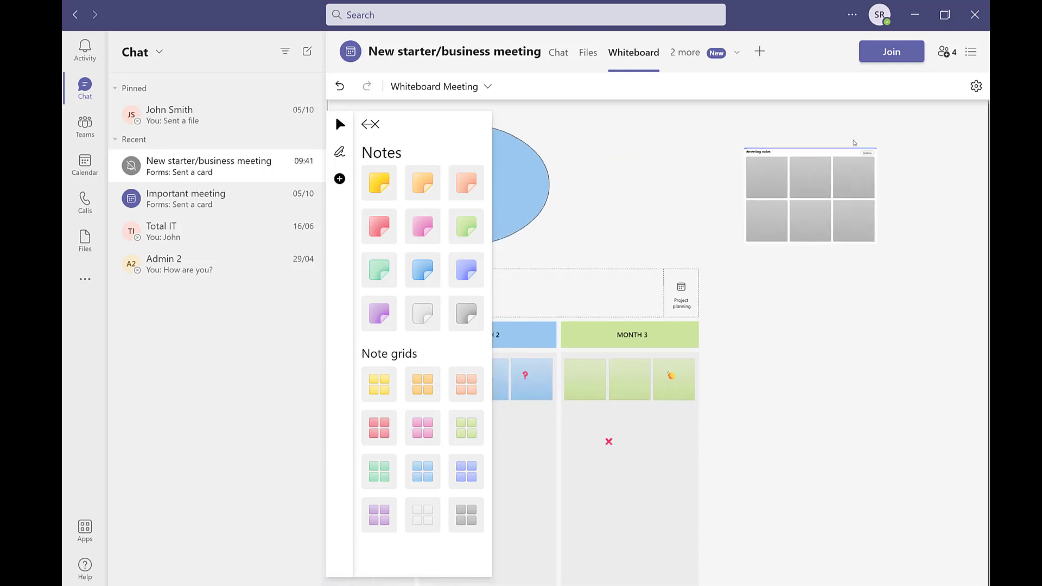
{"action": "scroll", "coordinate": [854, 144], "scroll_direction": "down", "scroll_amount": 8}
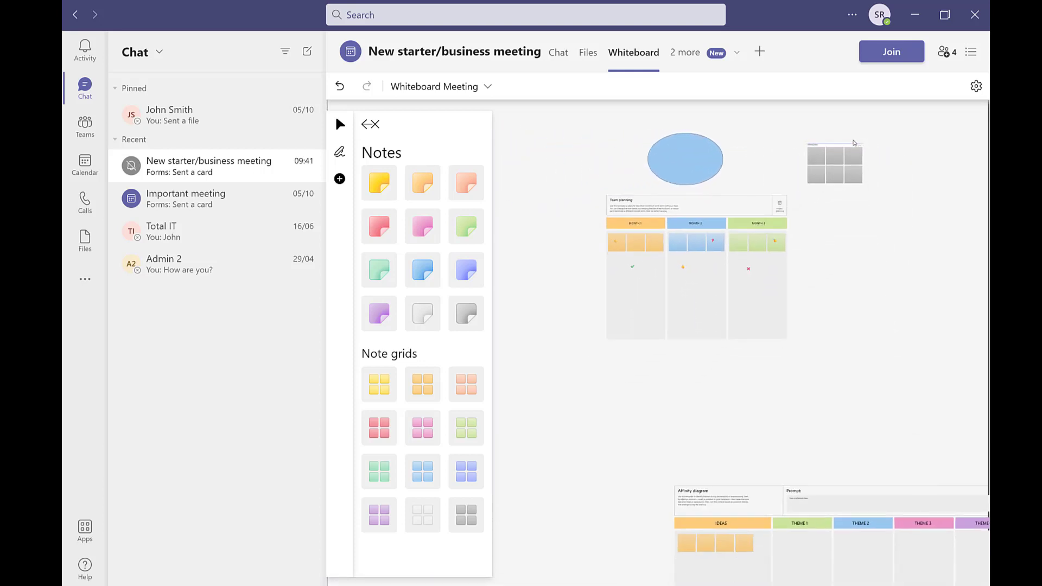
{"action": "scroll", "coordinate": [751, 328], "scroll_direction": "right", "scroll_amount": 5}
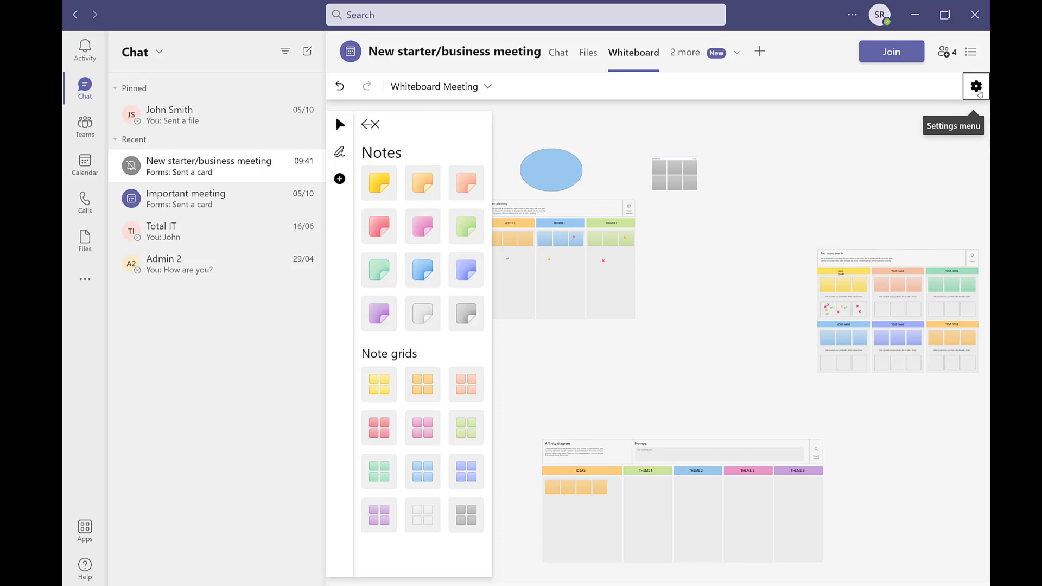
{"action": "left_click", "coordinate": [976, 88]}
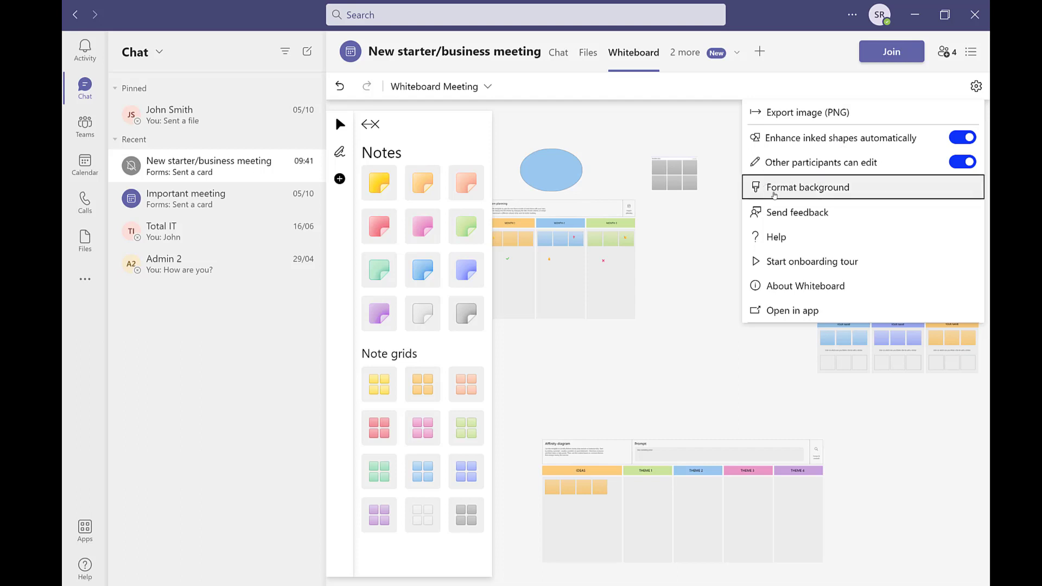
{"action": "left_click", "coordinate": [796, 185]}
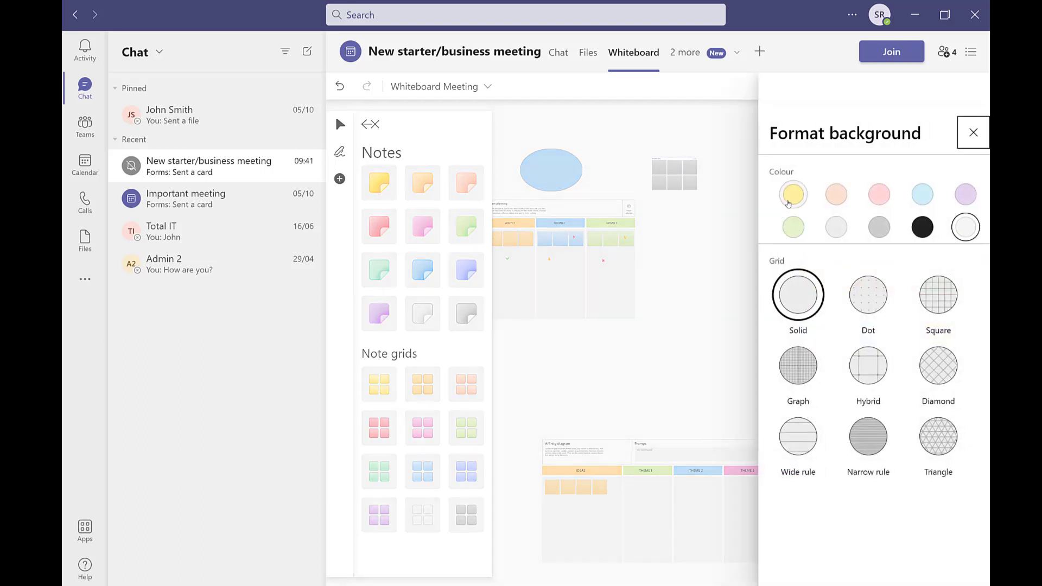
{"action": "left_click", "coordinate": [793, 195]}
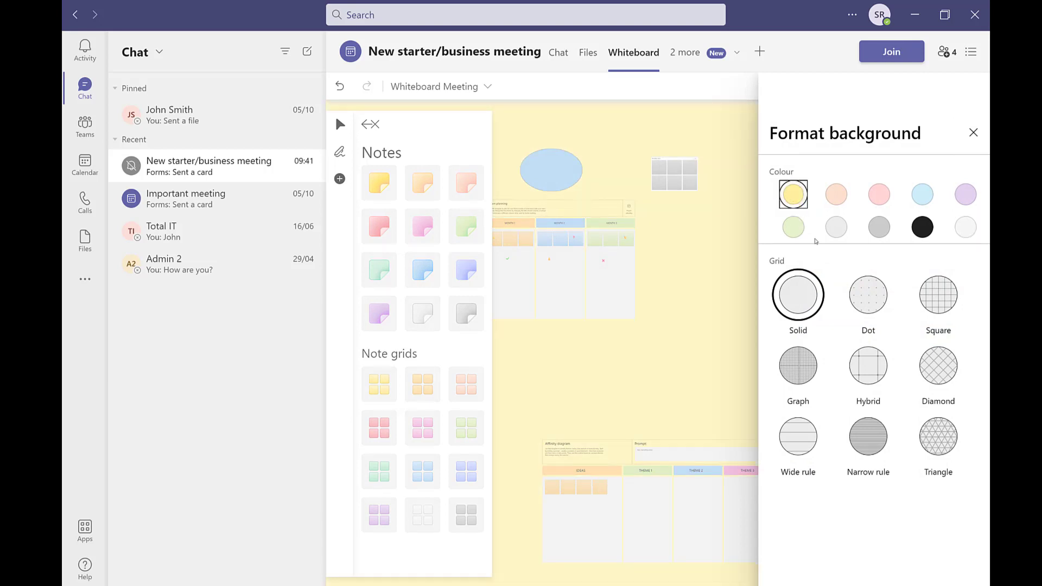
{"action": "left_click", "coordinate": [947, 302]}
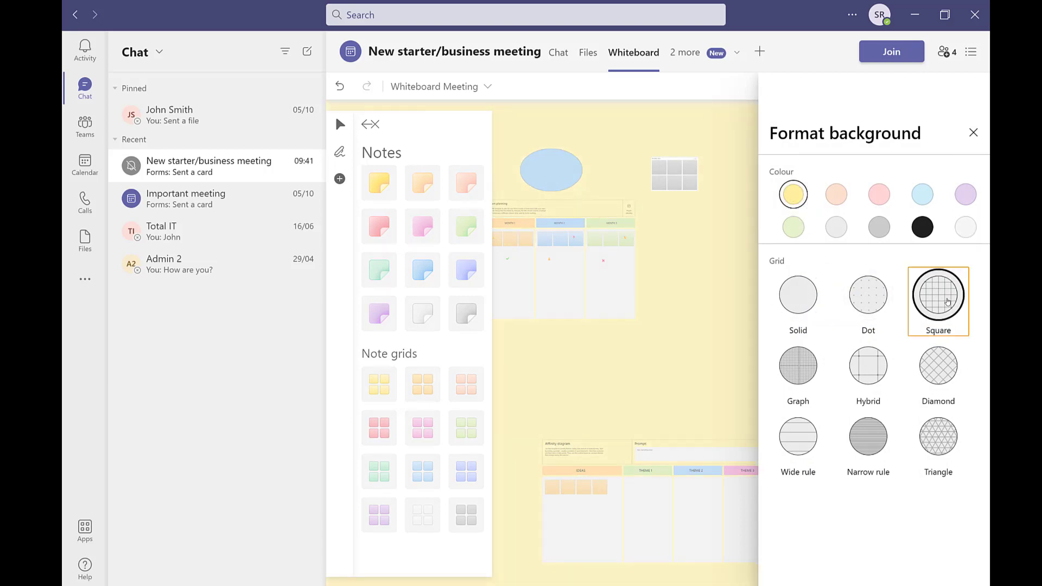
{"action": "left_click", "coordinate": [693, 283]}
{"action": "scroll", "coordinate": [677, 322], "scroll_direction": "up", "scroll_amount": 2}
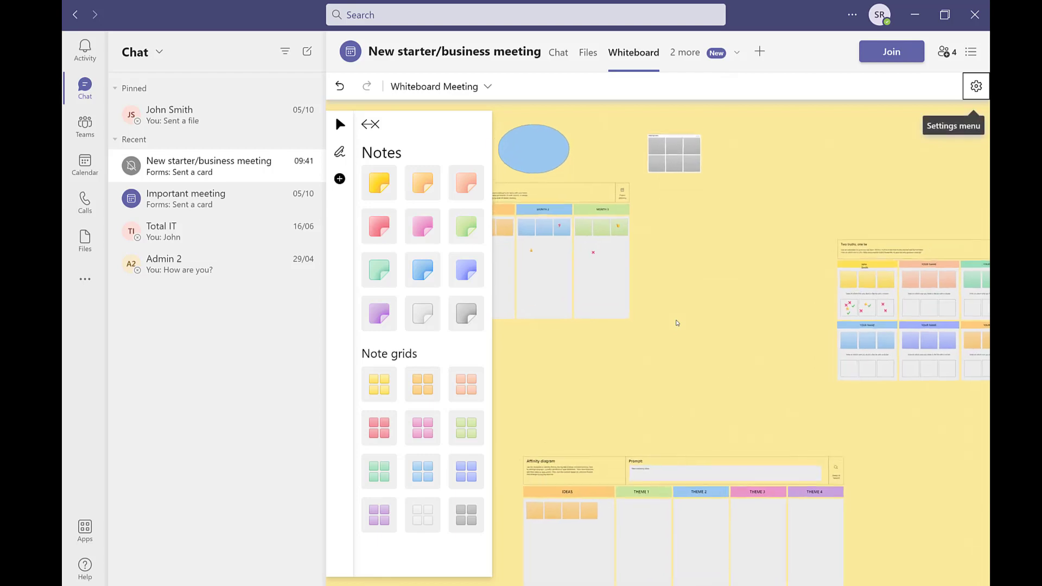
Change the whiteboard background's grid to Wide rule
{"action": "scroll", "coordinate": [677, 323], "scroll_direction": "up", "scroll_amount": 5}
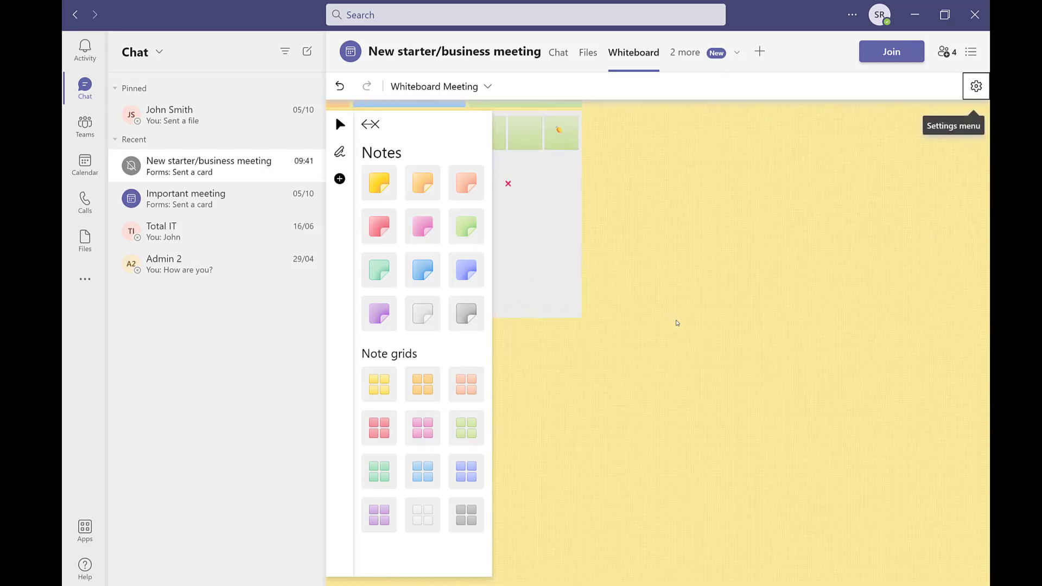
{"action": "scroll", "coordinate": [676, 323], "scroll_direction": "up", "scroll_amount": 4}
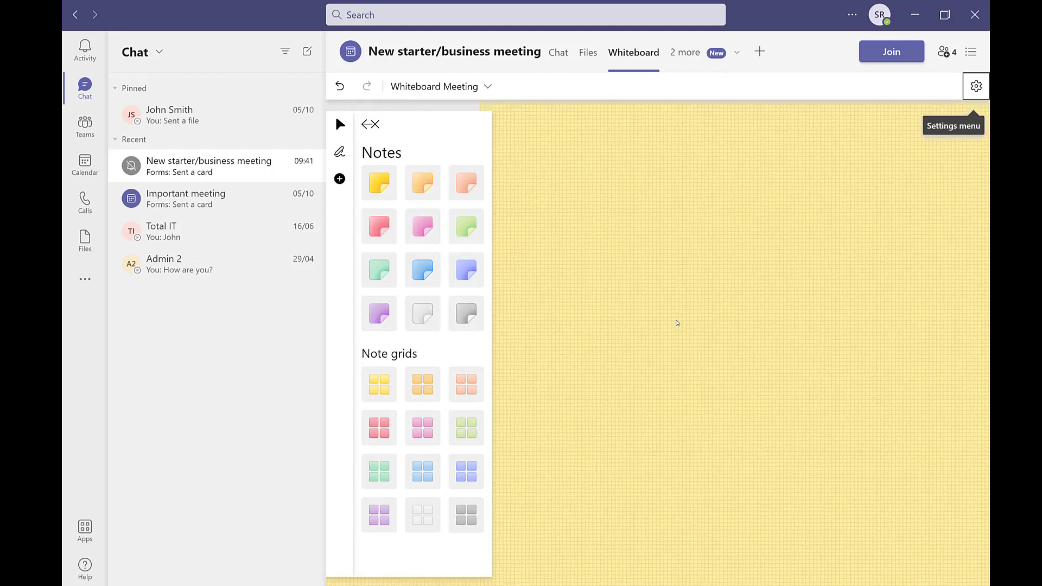
{"action": "left_click_drag", "start_coordinate": [605, 238], "coordinate": [928, 392]}
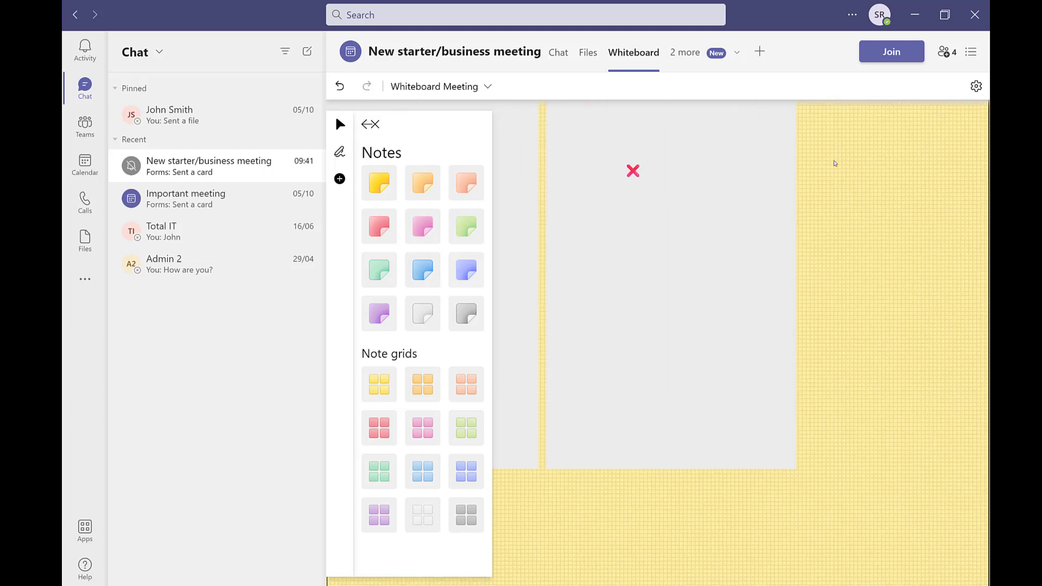
{"action": "scroll", "coordinate": [834, 163], "scroll_direction": "up", "scroll_amount": 5}
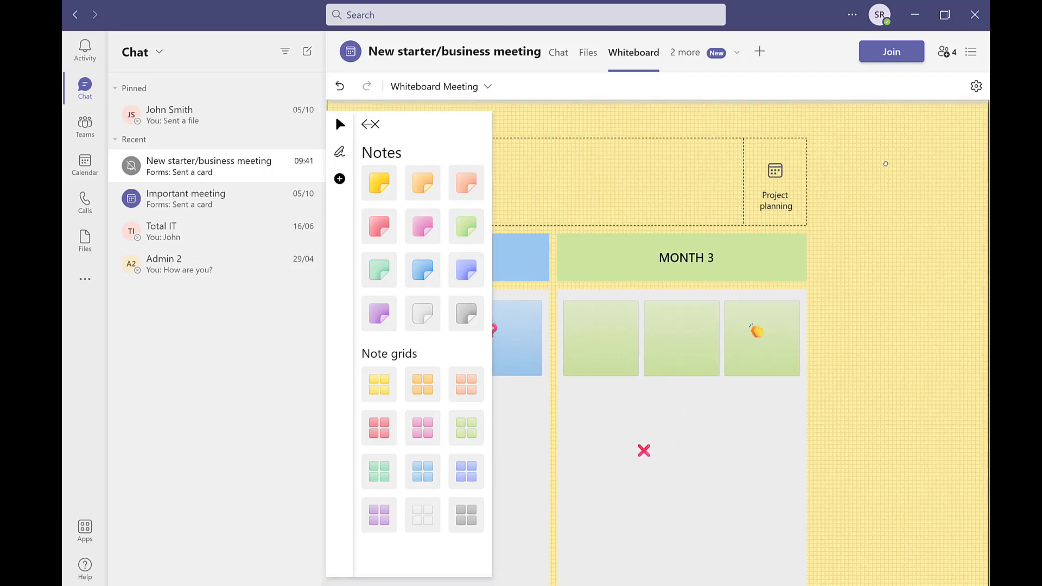
{"action": "left_click", "coordinate": [975, 86]}
{"action": "left_click", "coordinate": [807, 188]}
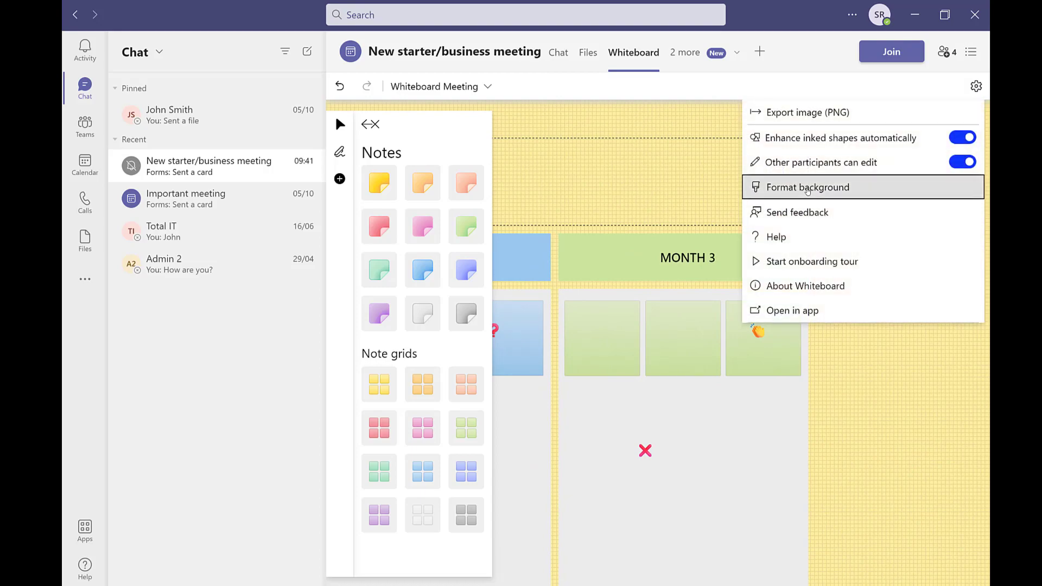
{"action": "left_click", "coordinate": [794, 446]}
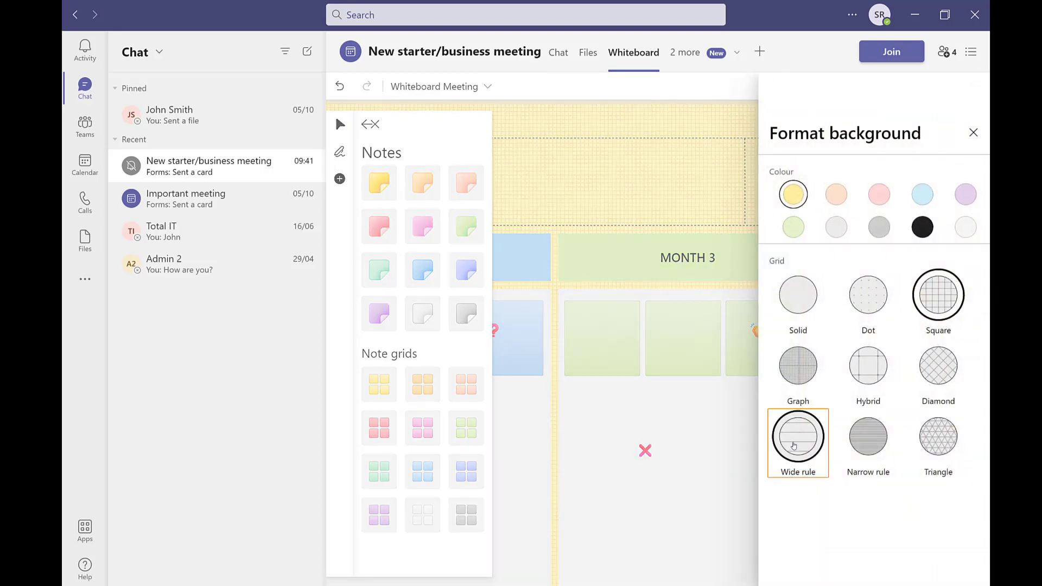
{"action": "key", "text": "Escape"}
Add a text box reading "Thank you for watching :)" in an empty area of the whiteboard
{"action": "left_click_drag", "start_coordinate": [927, 246], "coordinate": [579, 253]}
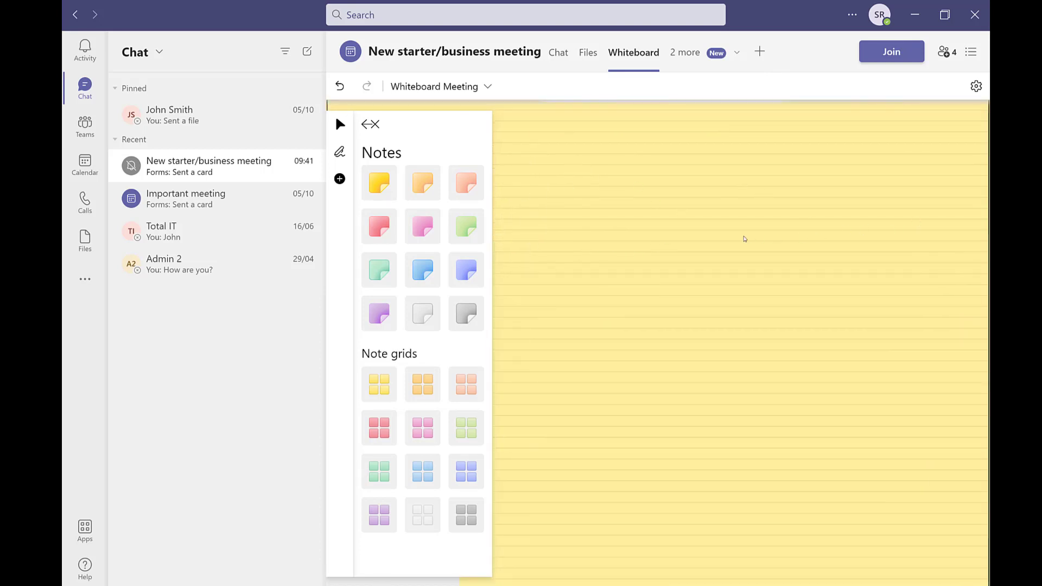
{"action": "left_click", "coordinate": [335, 156]}
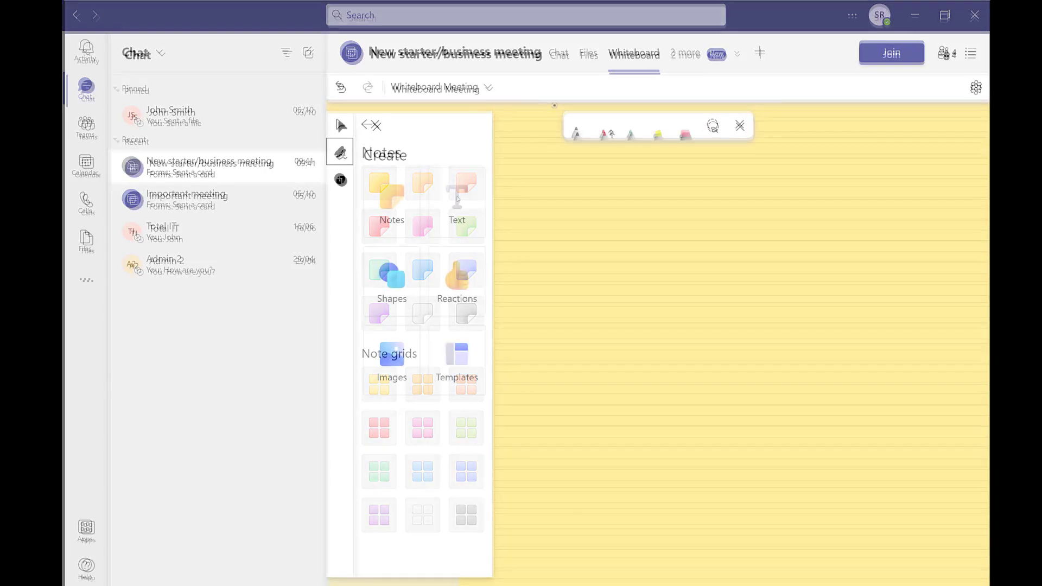
{"action": "left_click", "coordinate": [592, 231]}
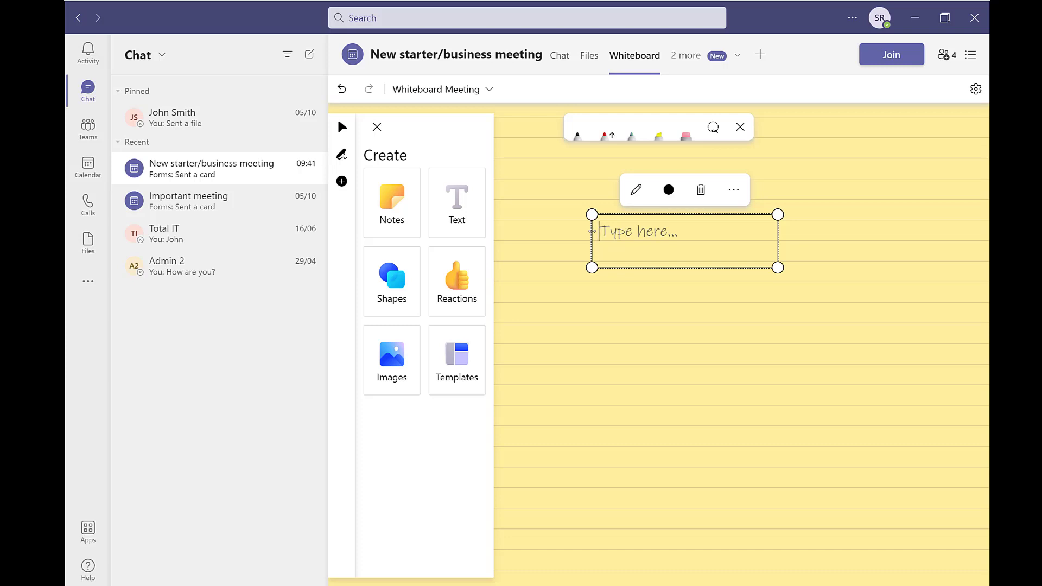
{"action": "type", "text": "Thank you for "}
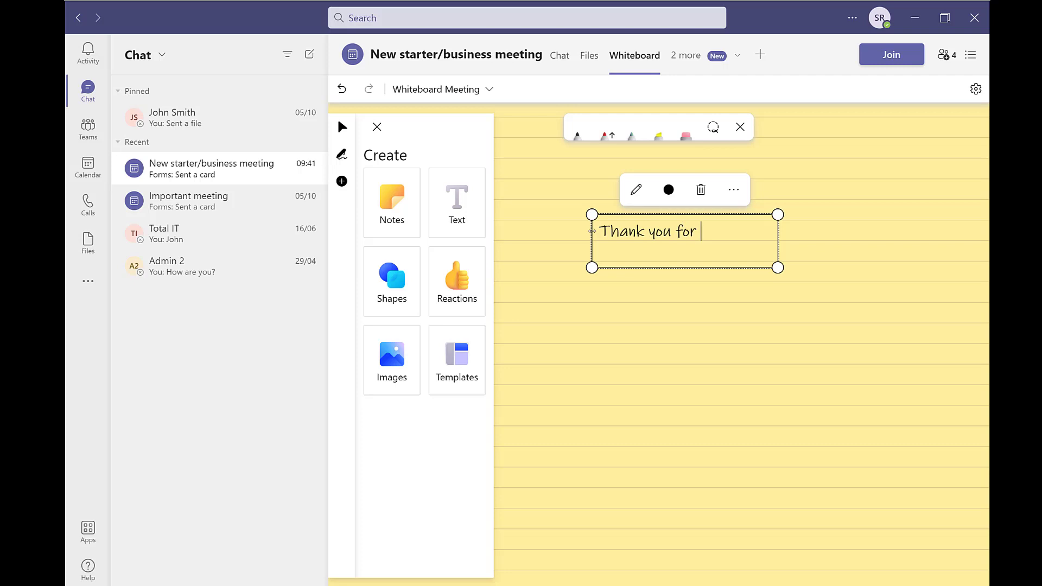
{"action": "type", "text": "watching"}
{"action": "key", "text": "Return"}
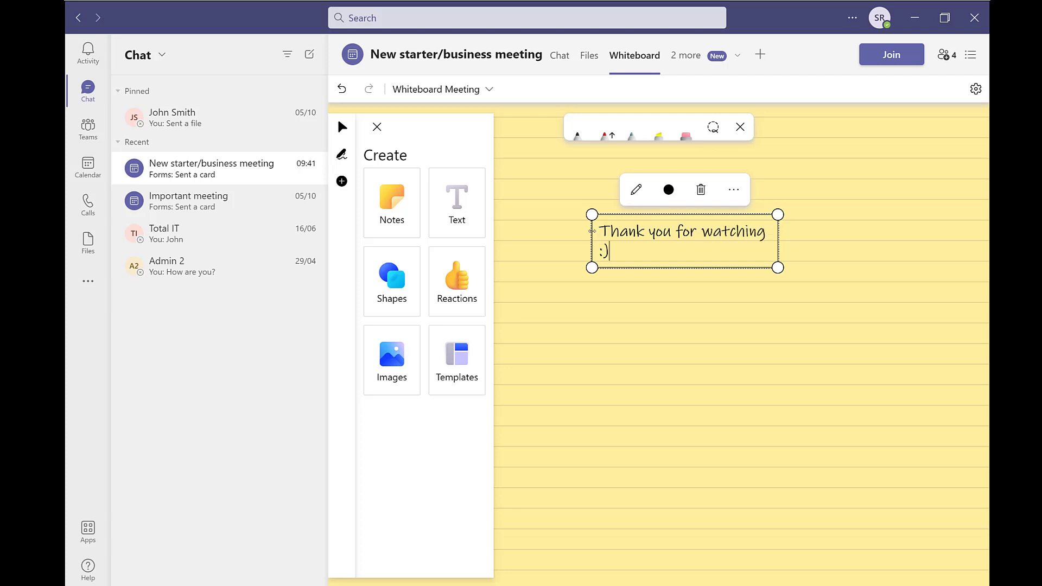